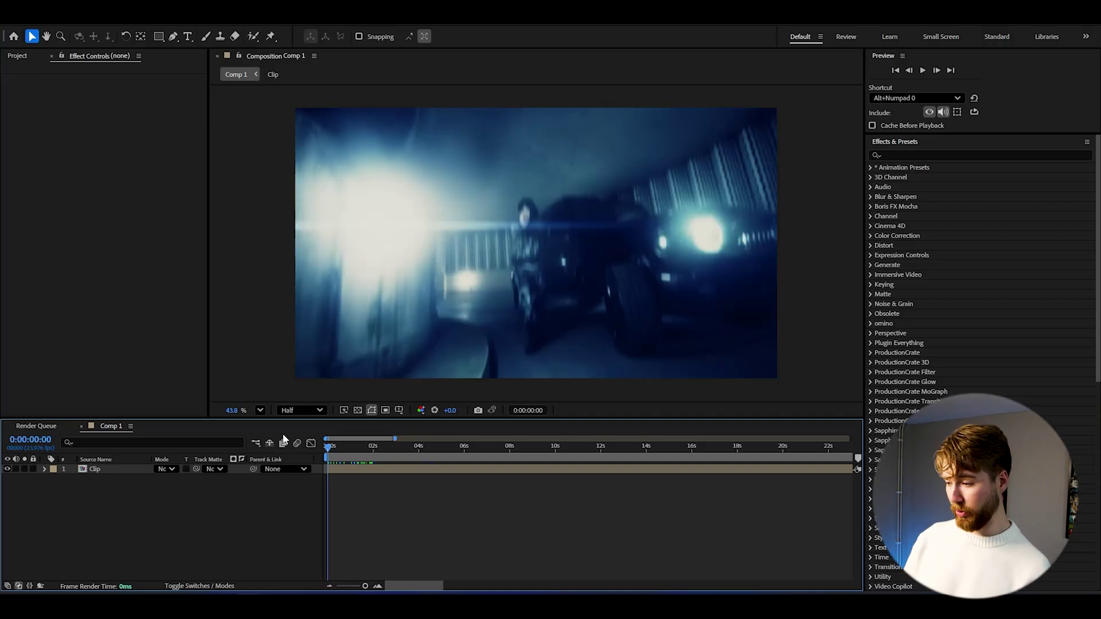
Apply the Exposure effect to the adjustment layer and brighten the first frame
key(ctrl+alt+y)
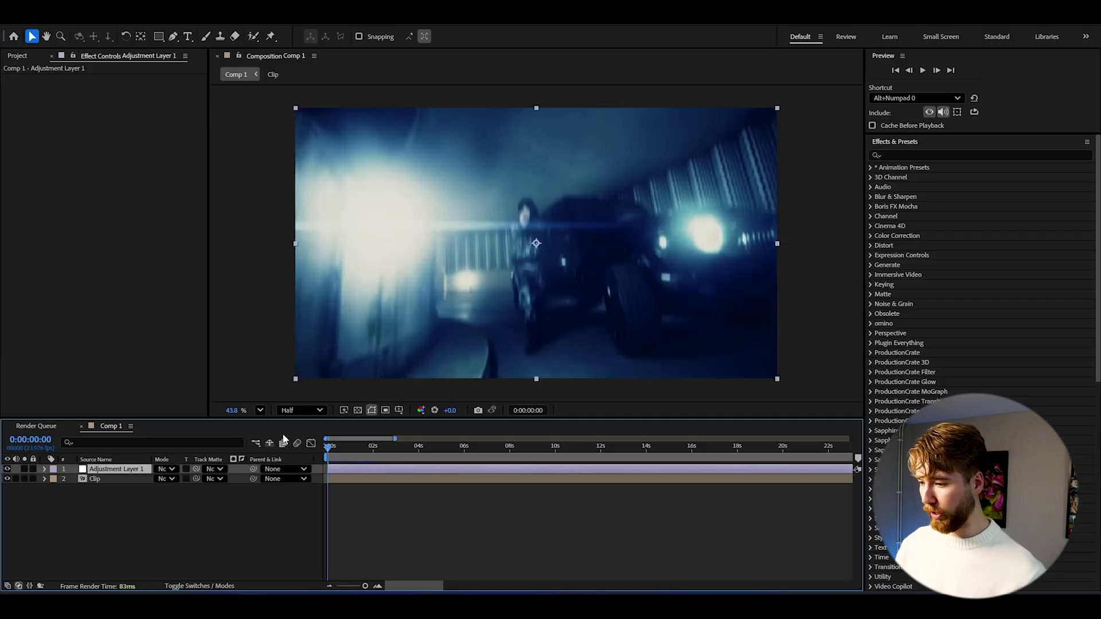
key(ctrl+space)
text(ex)
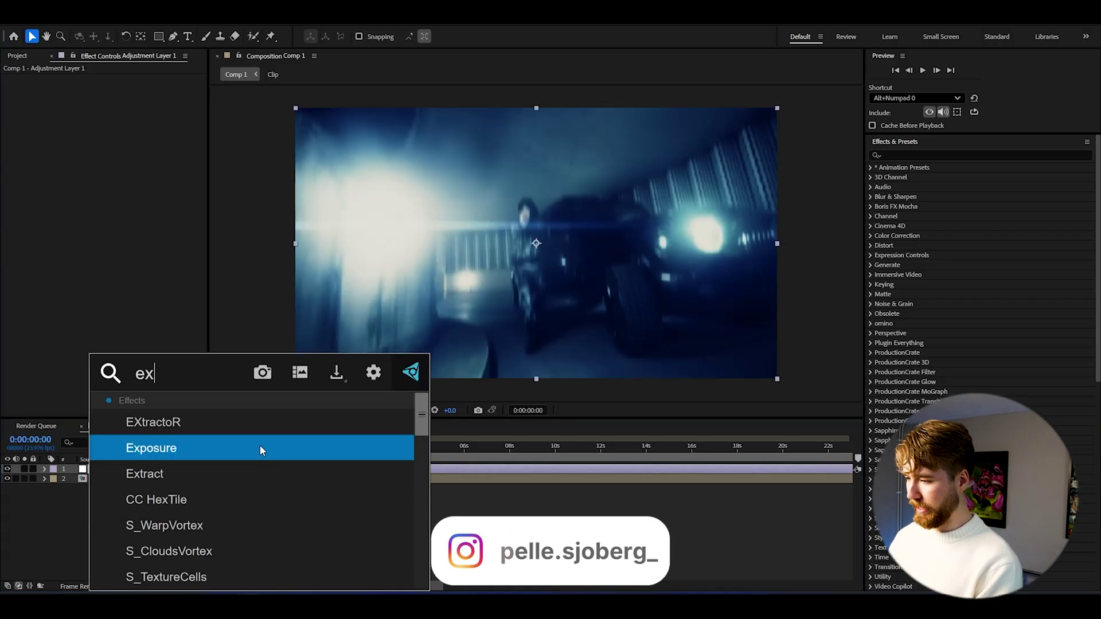
key(Return)
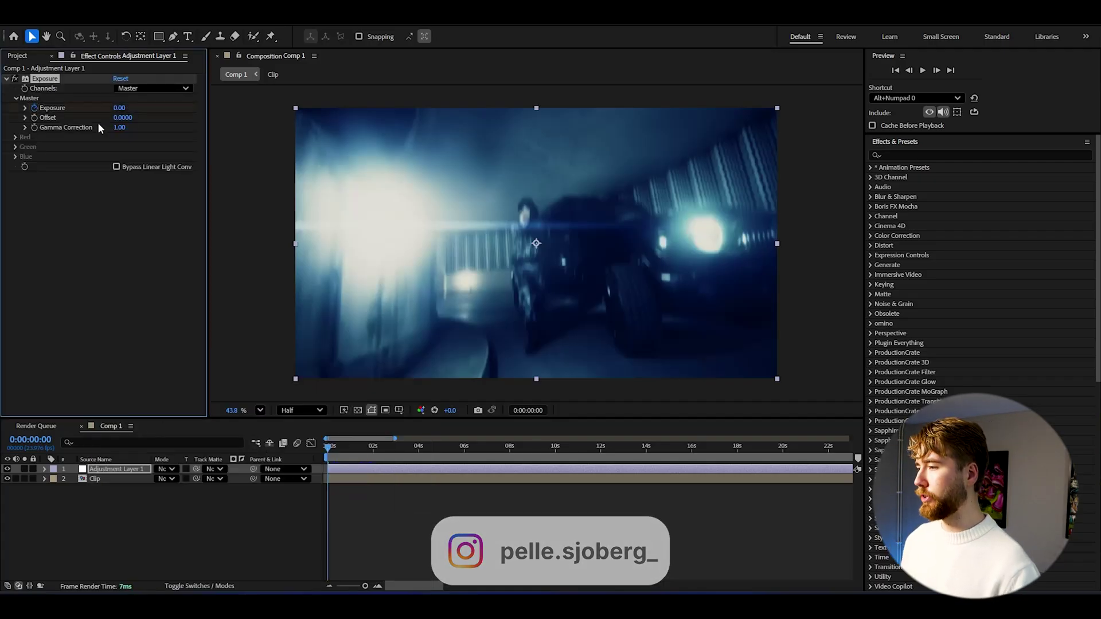
mouse_move(119, 108)
mouse_down()
mouse_move(183, 108)
mouse_move(127, 109)
mouse_move(136, 108)
mouse_up()
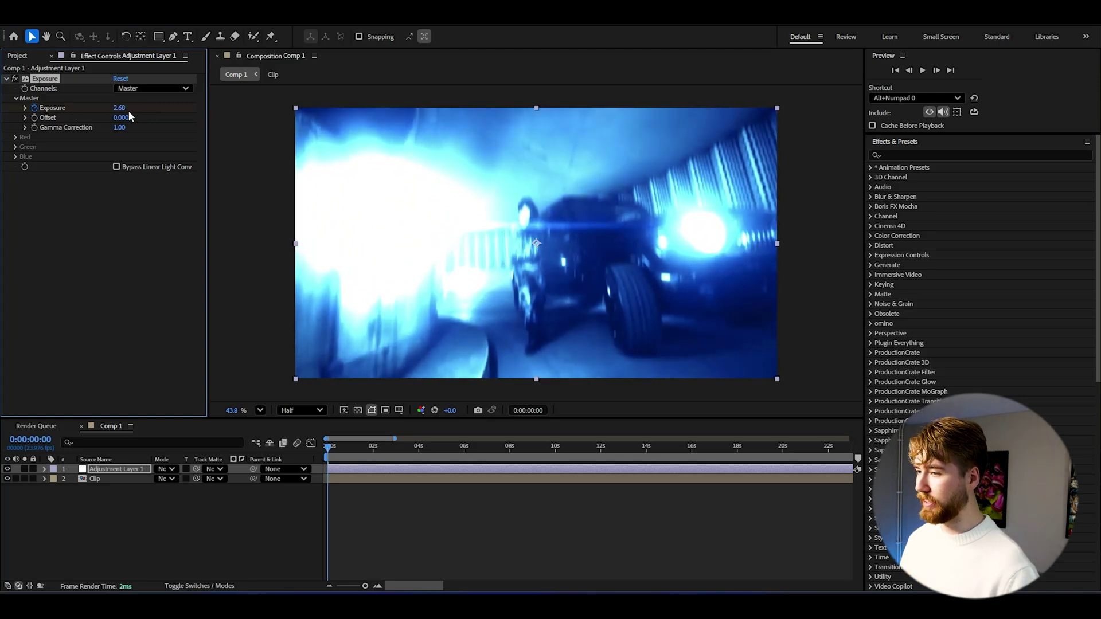
Keyframe Exposure alternating dark and bright on each following frame, ending at -0.52
click(848, 87)
key(space)
drag(122, 107, 51, 108)
click(936, 70)
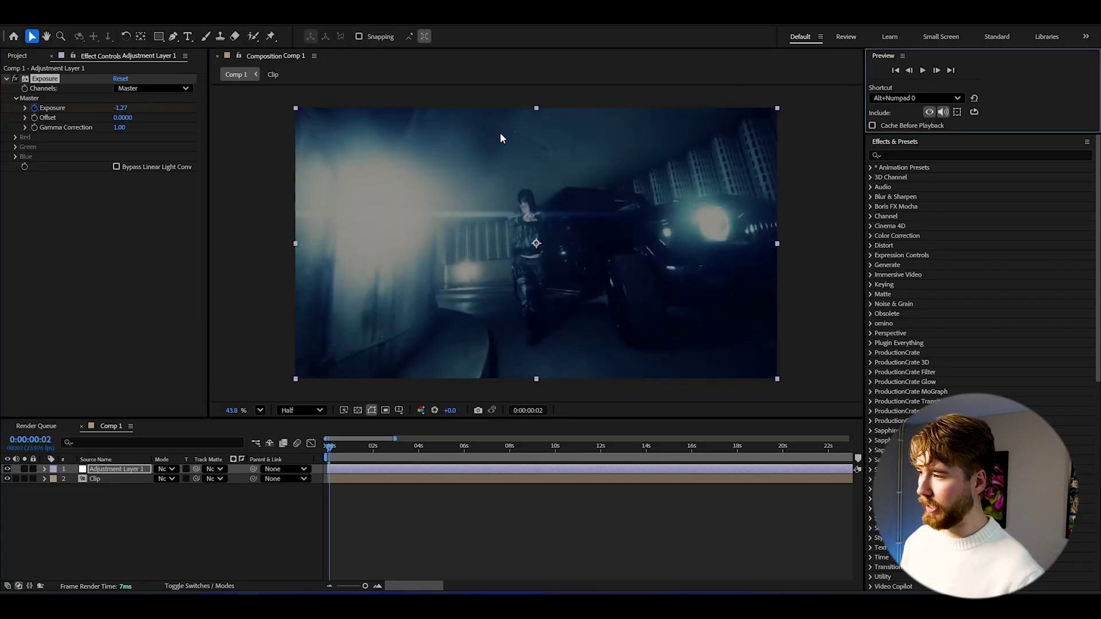
drag(122, 108, 345, 128)
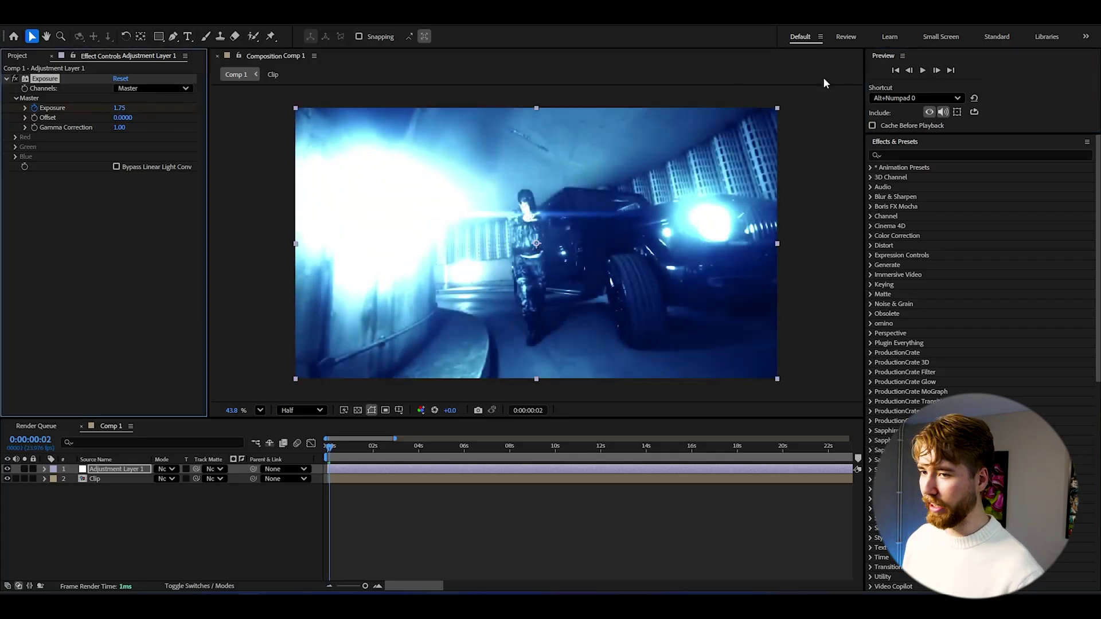
click(936, 70)
key(Page_Down)
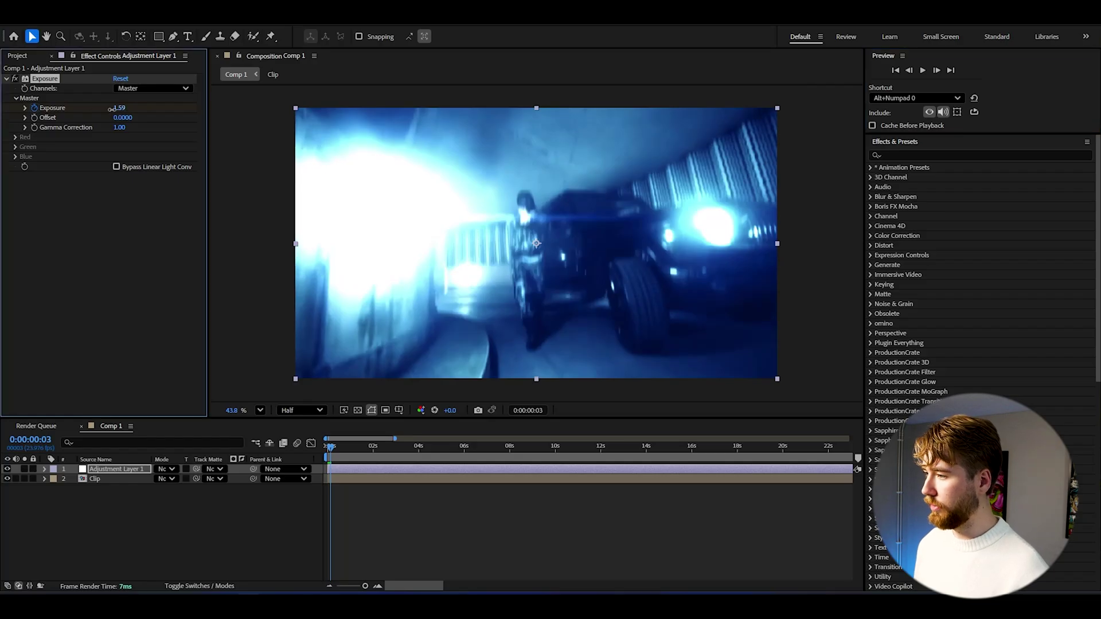
drag(120, 108, 62, 126)
key(Page_Down)
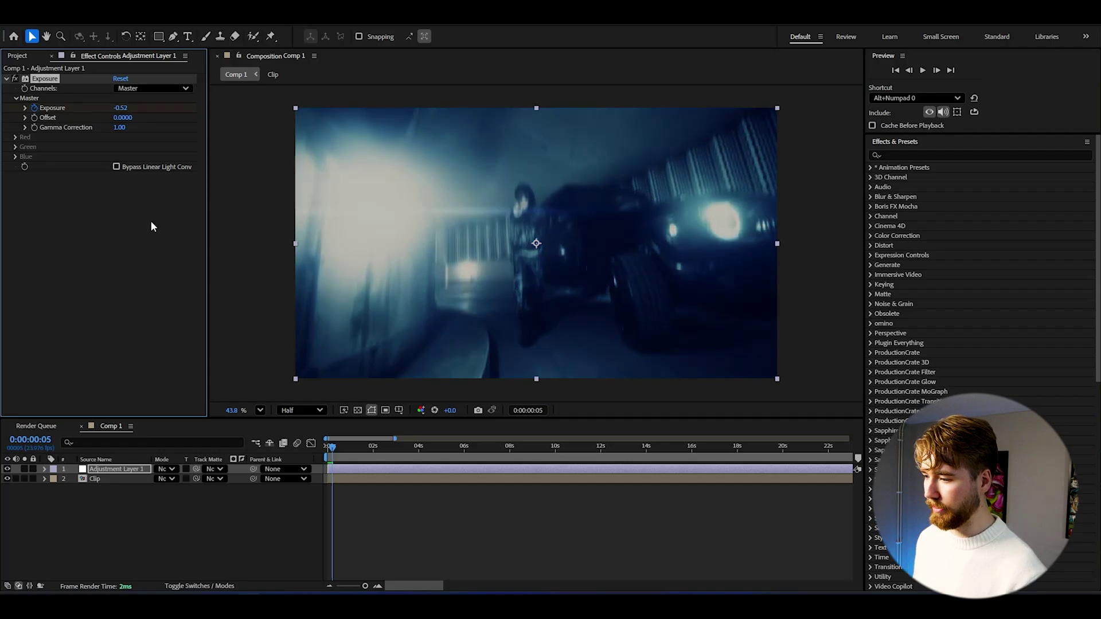
click(45, 469)
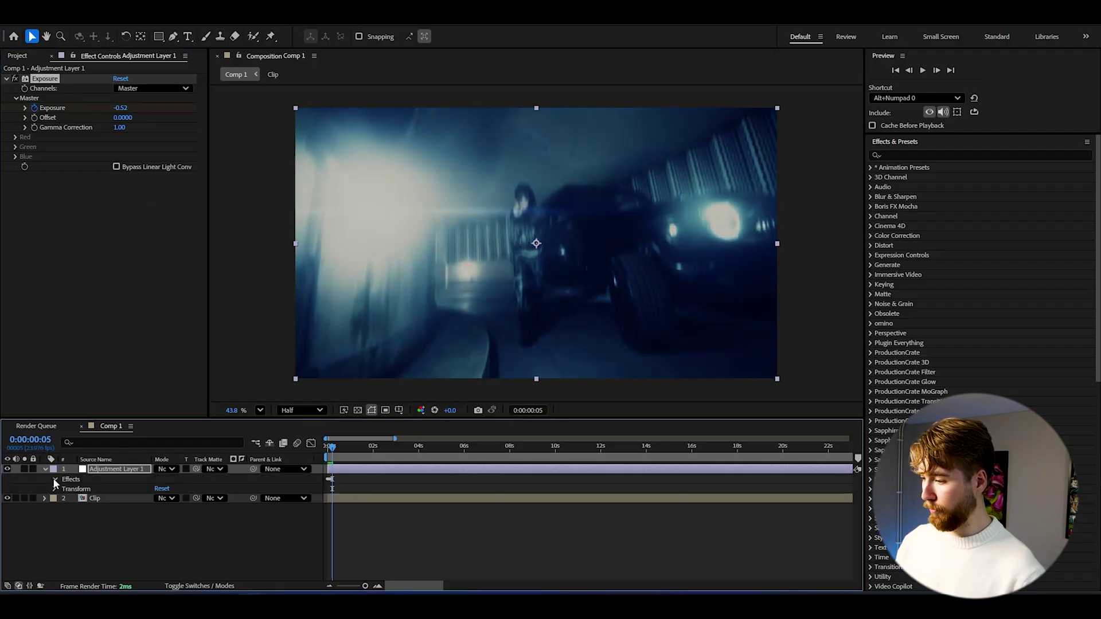
Add a loopOut() expression to the Exposure property of the Exposure effect
click(55, 480)
click(63, 489)
click(377, 586)
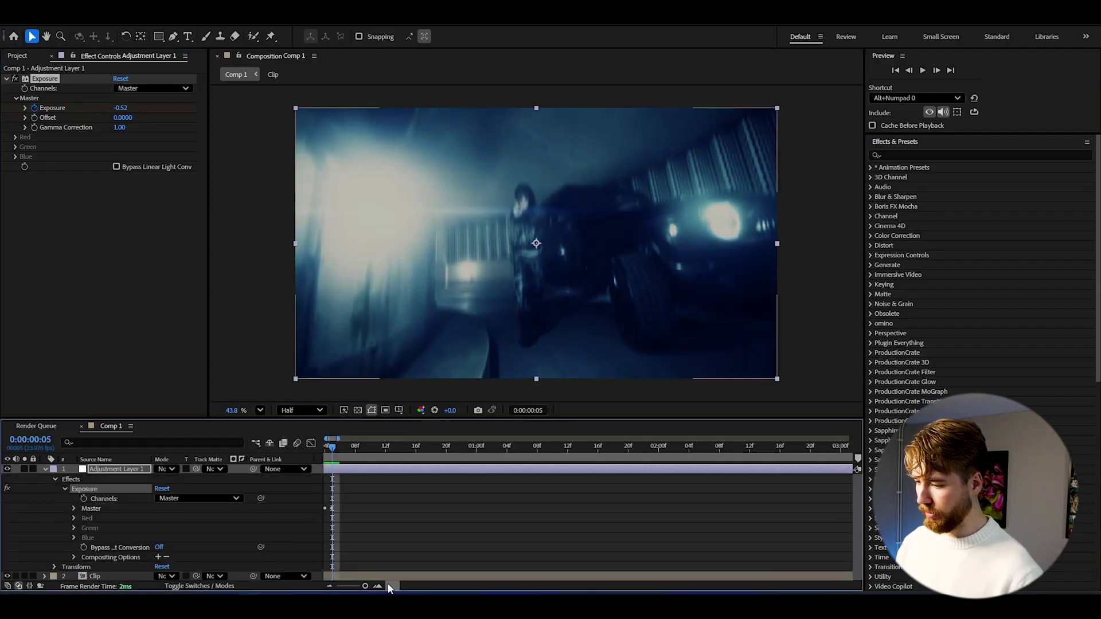
click(74, 509)
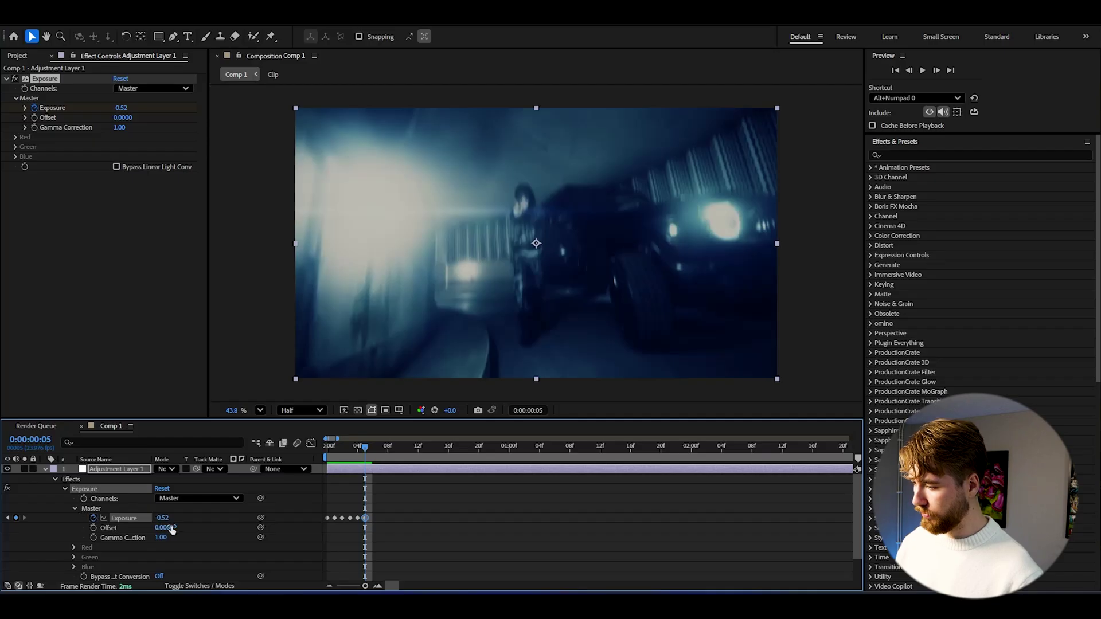
alt+click(93, 518)
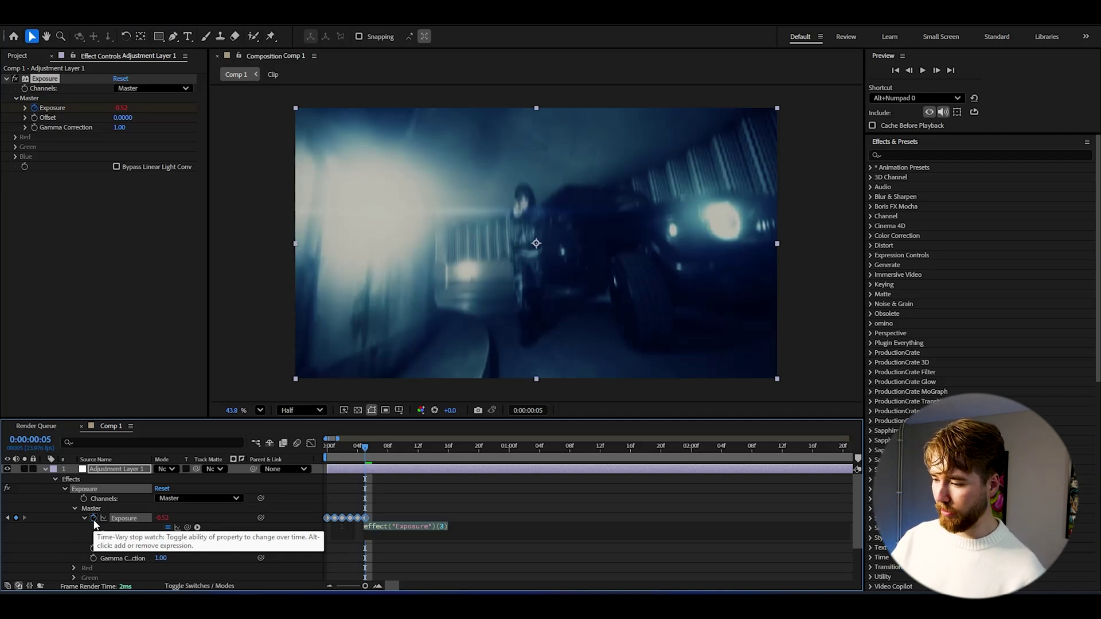
text(loo)
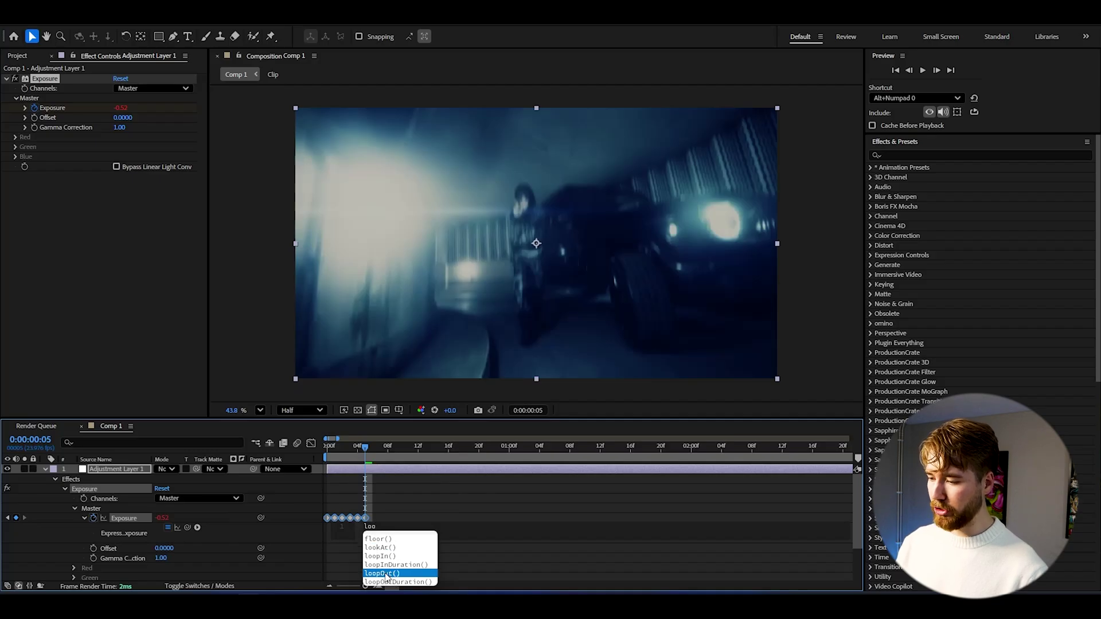
click(383, 573)
Preview the repeating bright–dark flicker across the clip
drag(365, 446, 328, 446)
key(space)
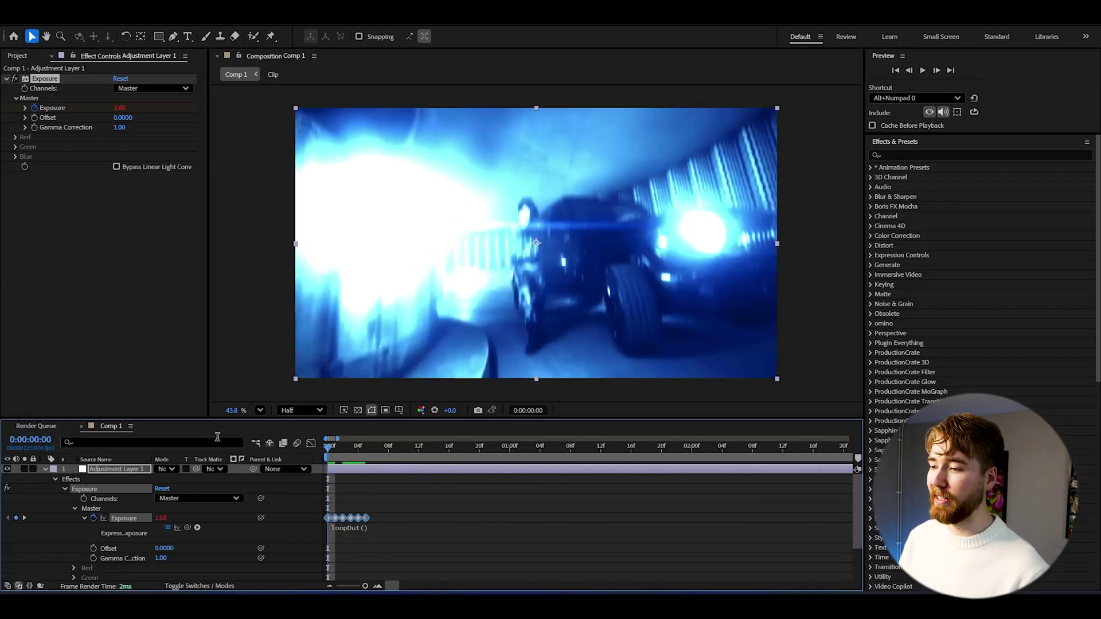
key(space)
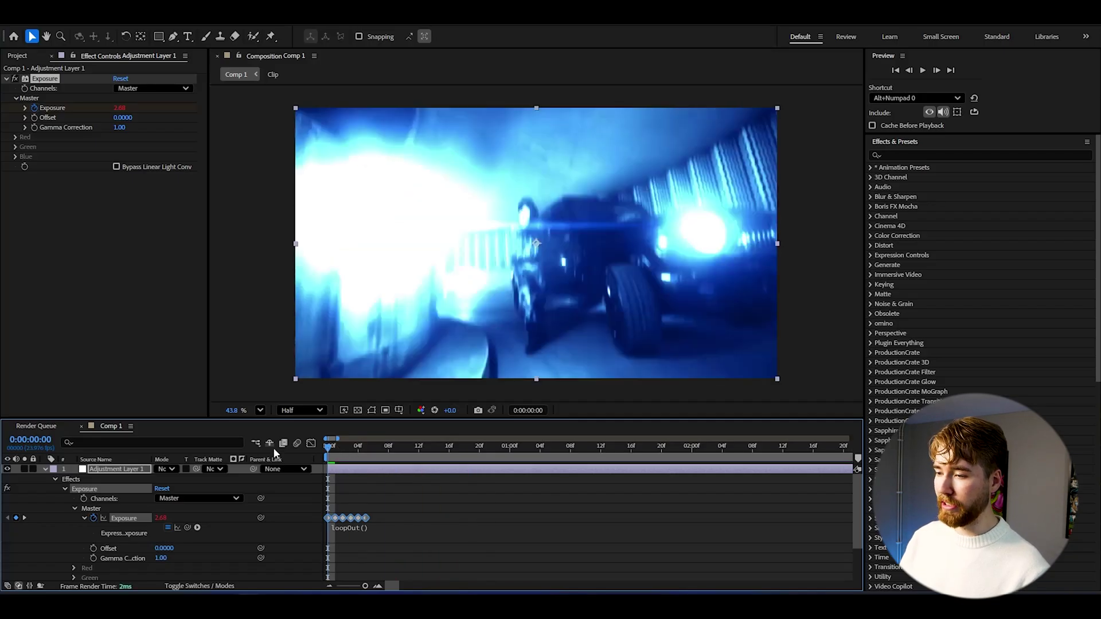
click(375, 480)
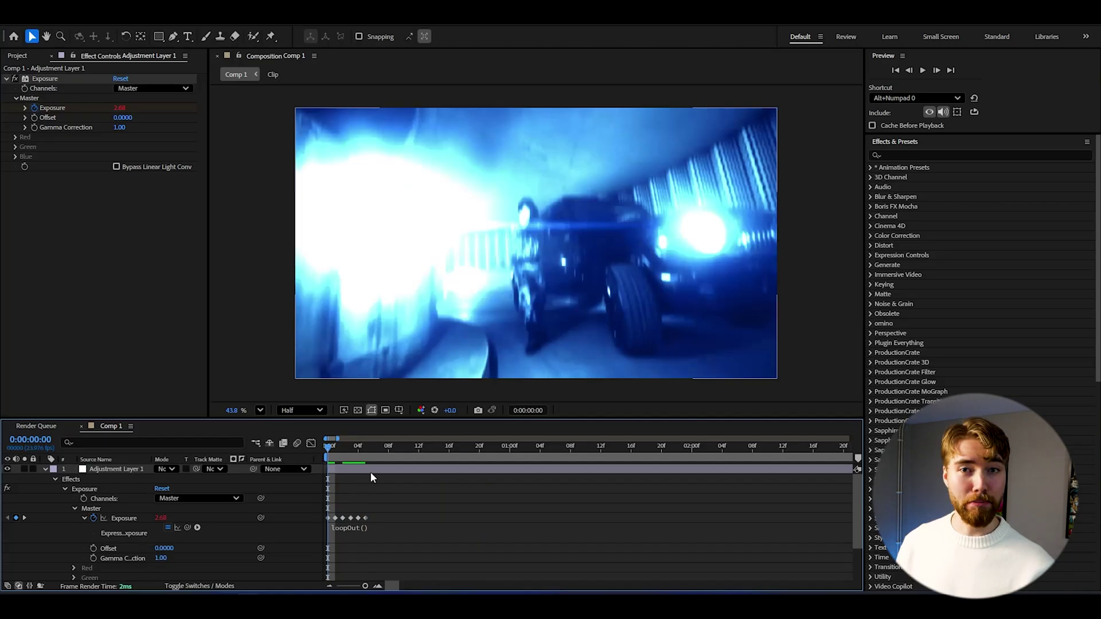
Add Grain shown on final output, raise its intensity, and move it above Exposure
click(370, 474)
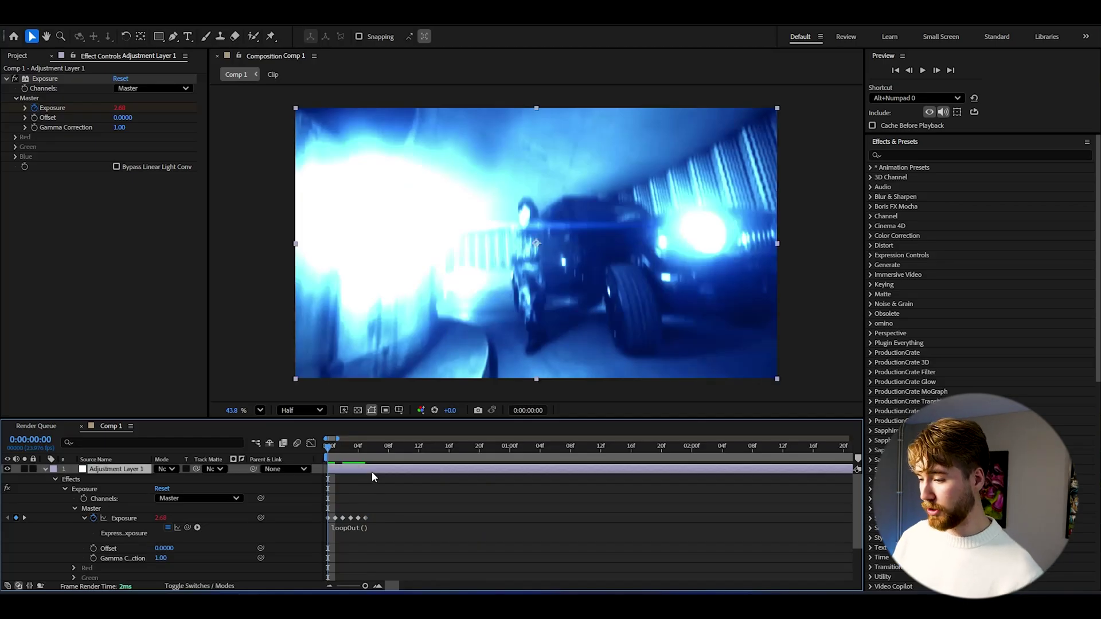
key(ctrl+space)
text(add gr)
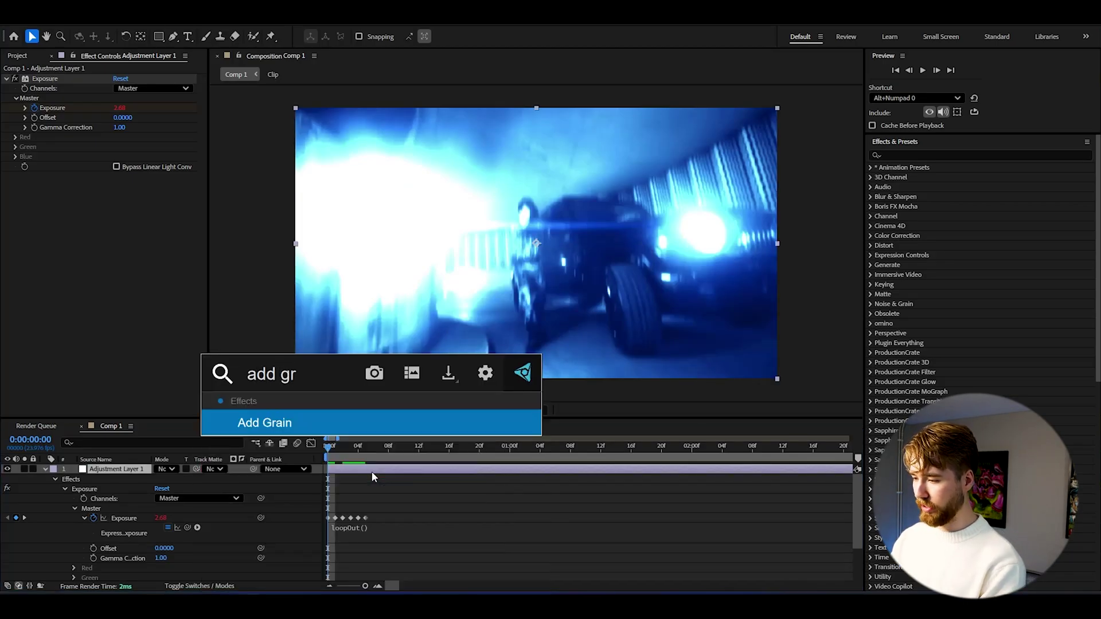
key(Return)
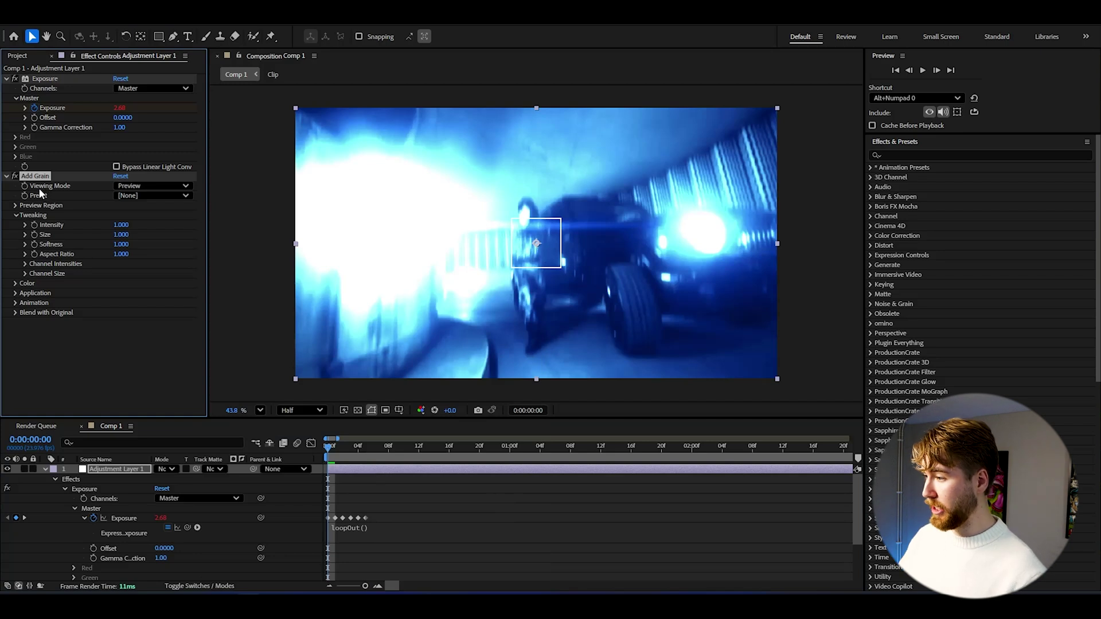
click(152, 186)
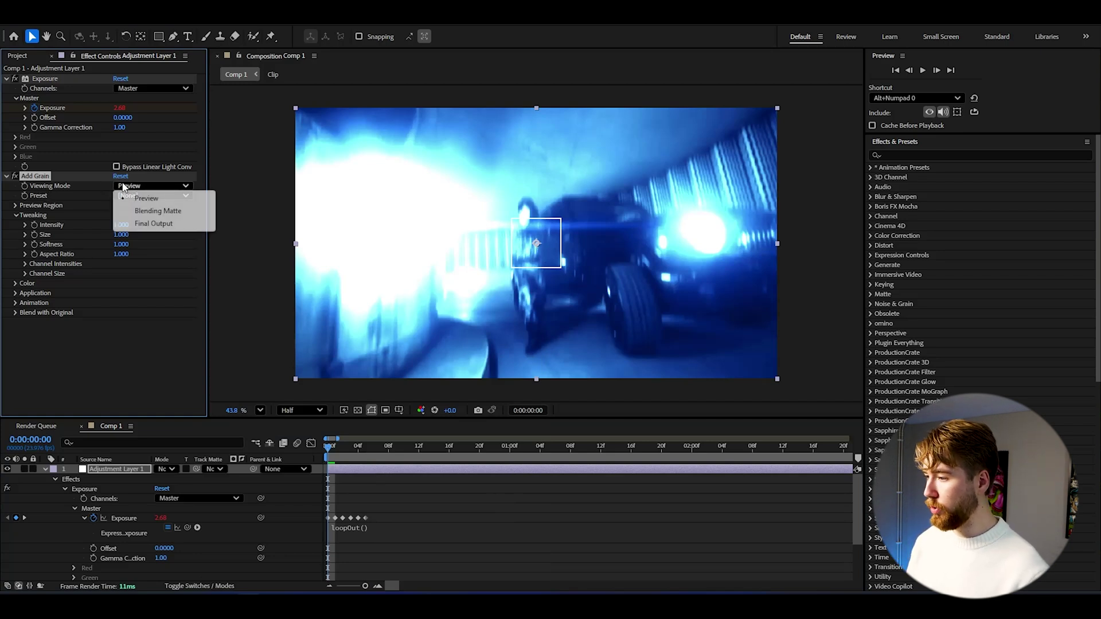
click(148, 222)
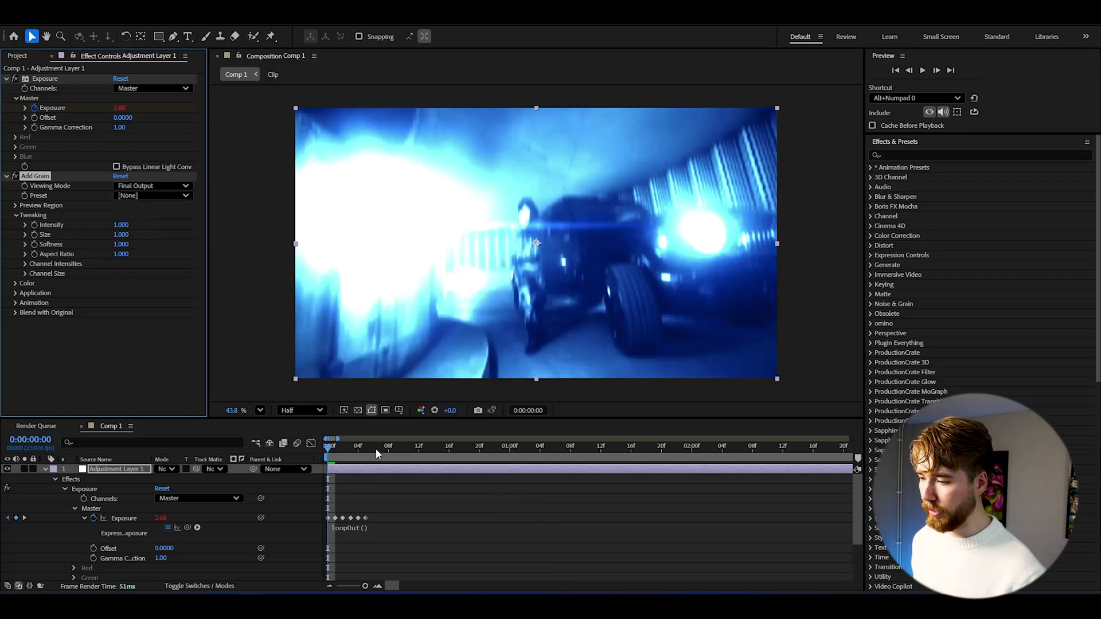
click(371, 446)
drag(117, 224, 178, 225)
key(Home)
key(space)
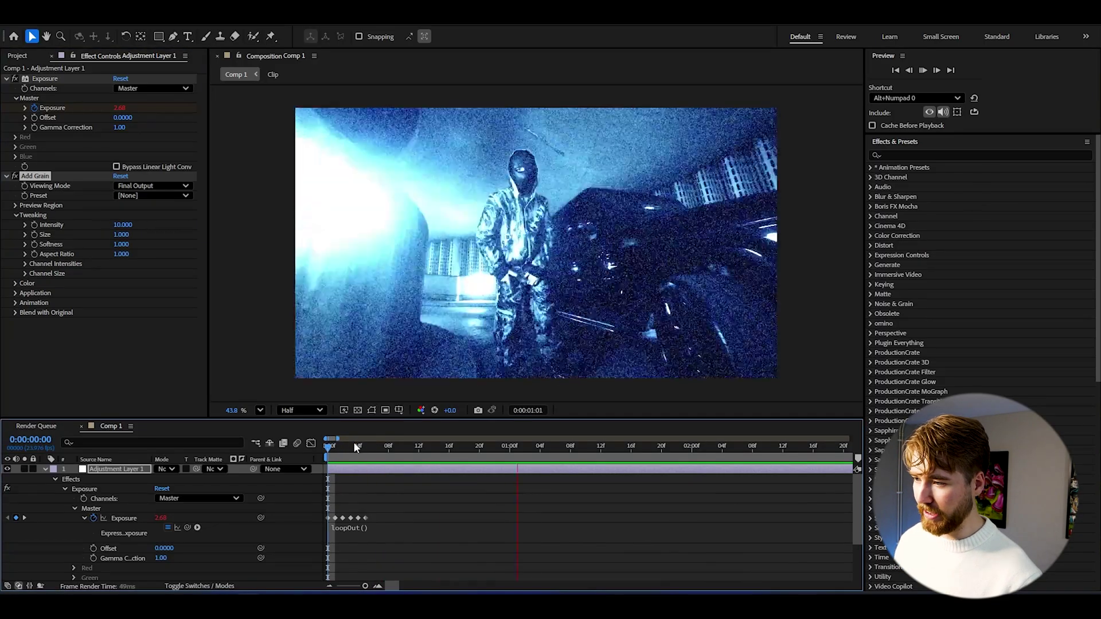
key(space)
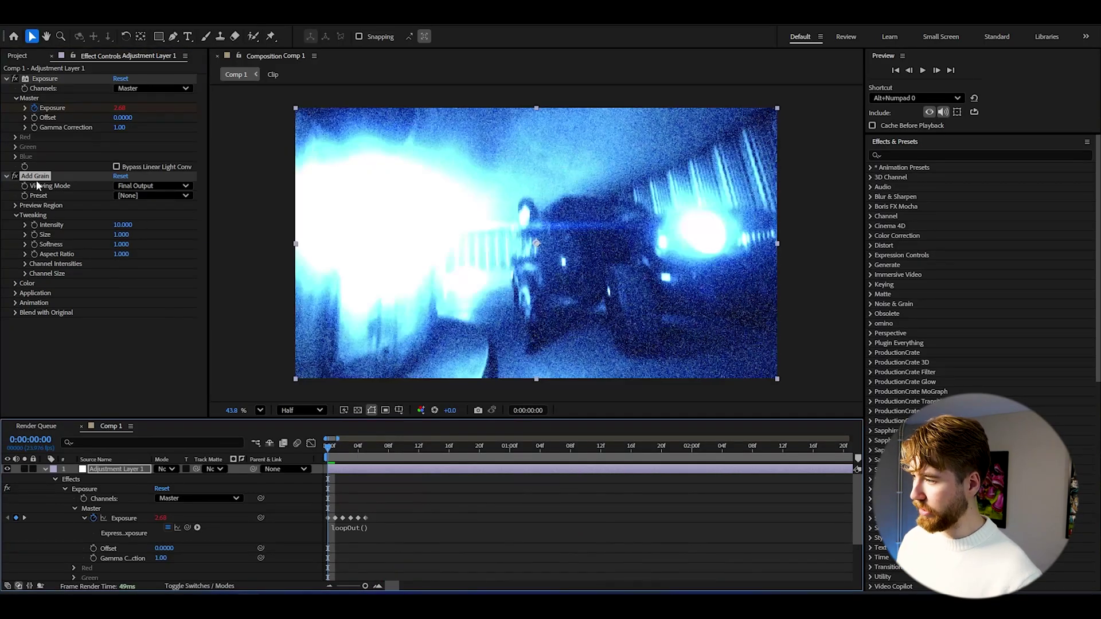
drag(35, 177, 57, 74)
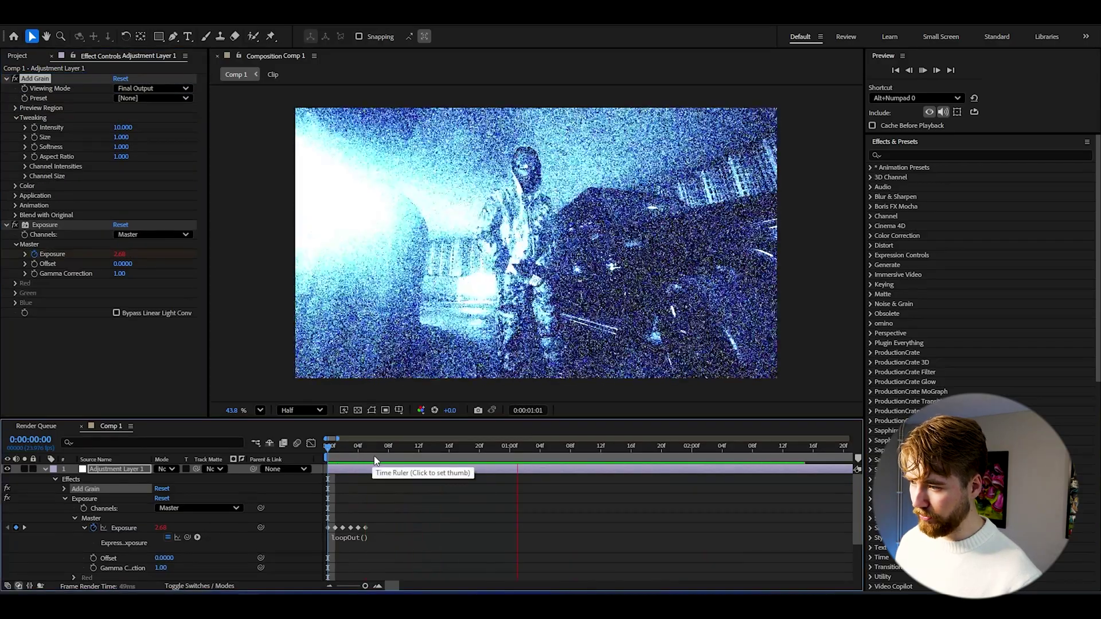
Add Hue/Saturation at Master Saturation -50 and preview, ending on the first frame
key(ctrl+space)
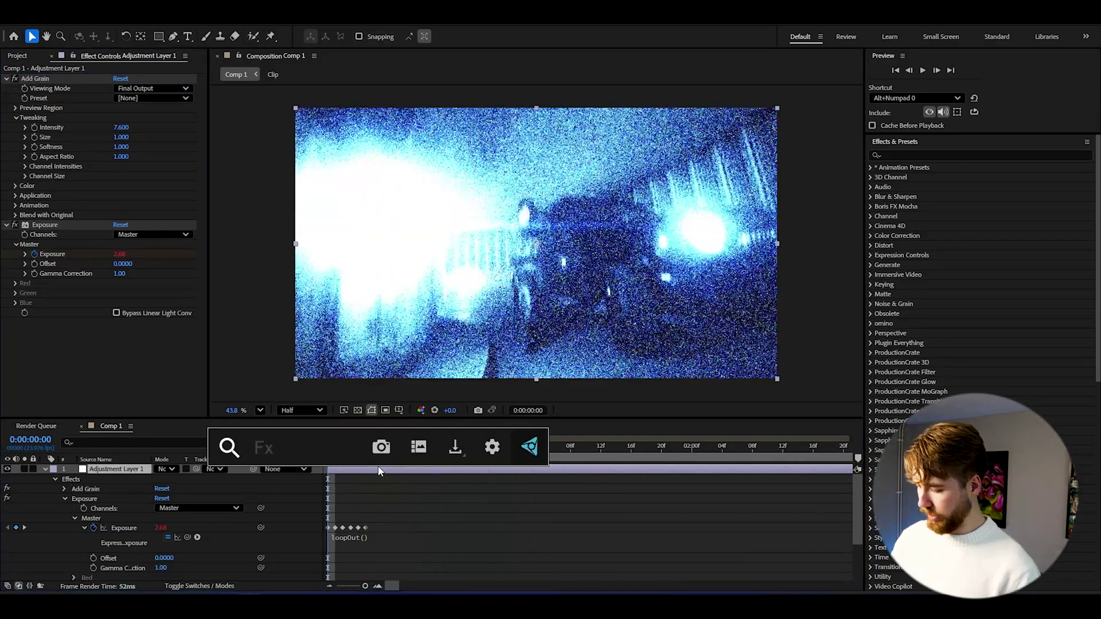
text(hue)
key(Return)
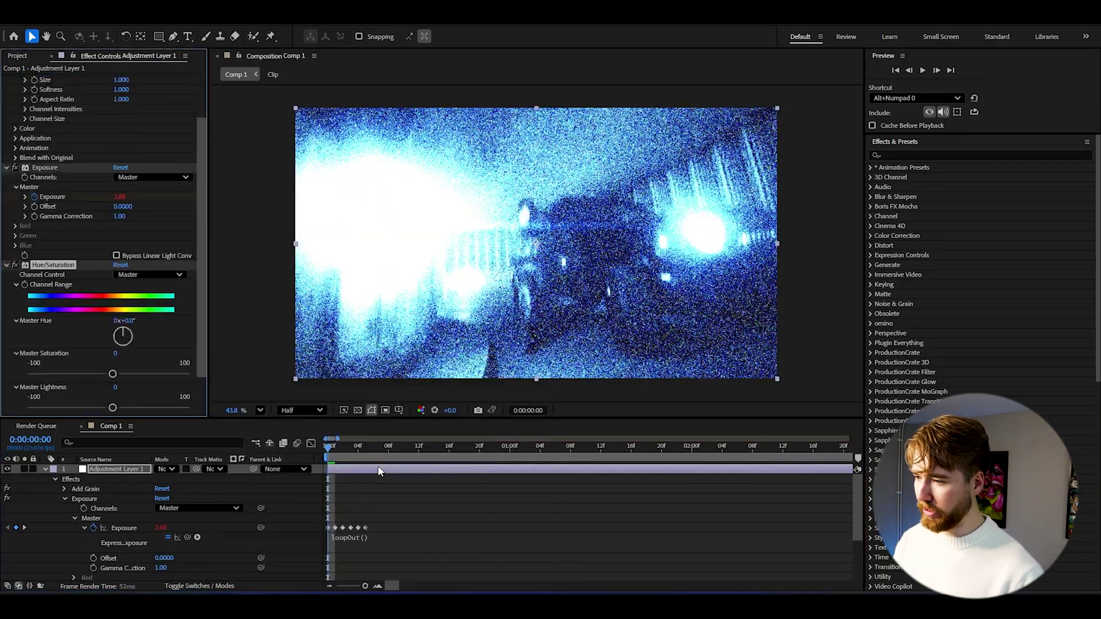
drag(109, 374, 68, 379)
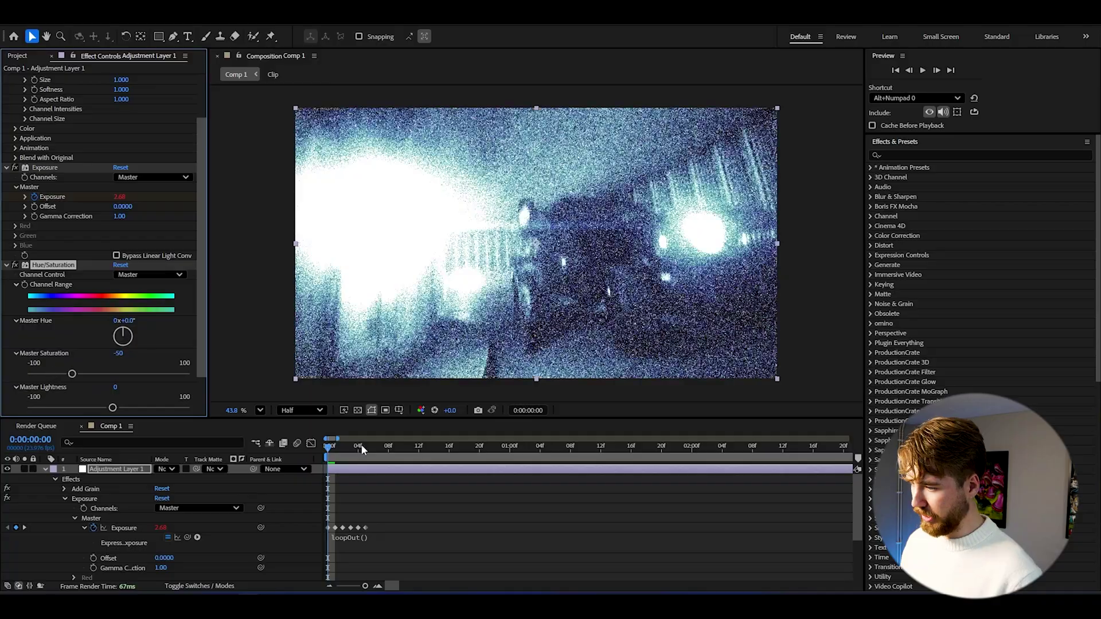
key(minus)
key(minus)
key(minus)
key(space)
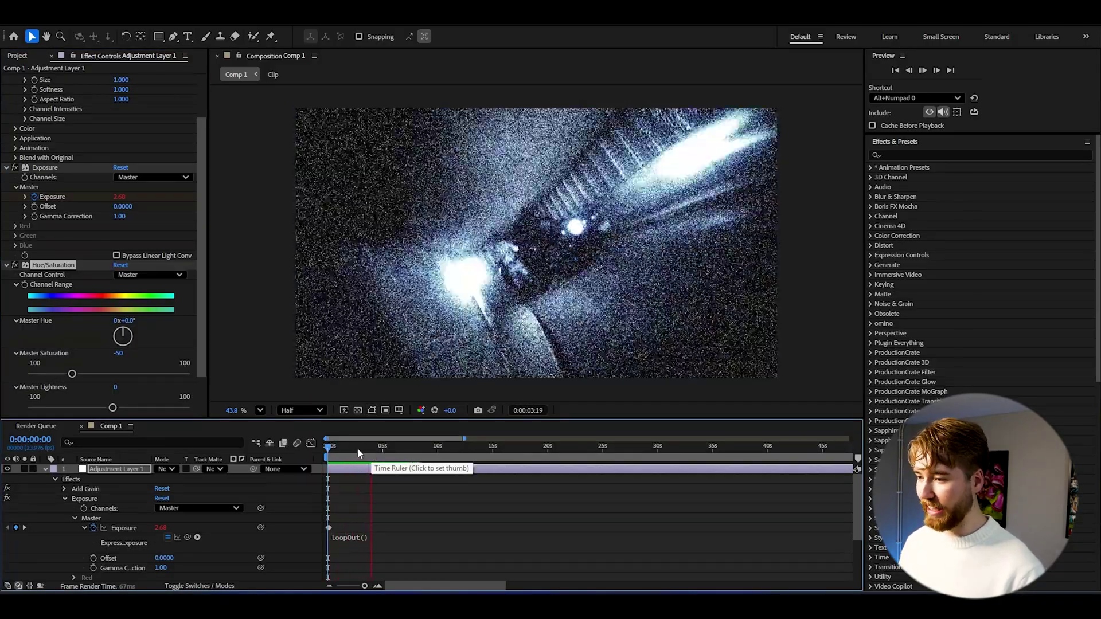
click(346, 446)
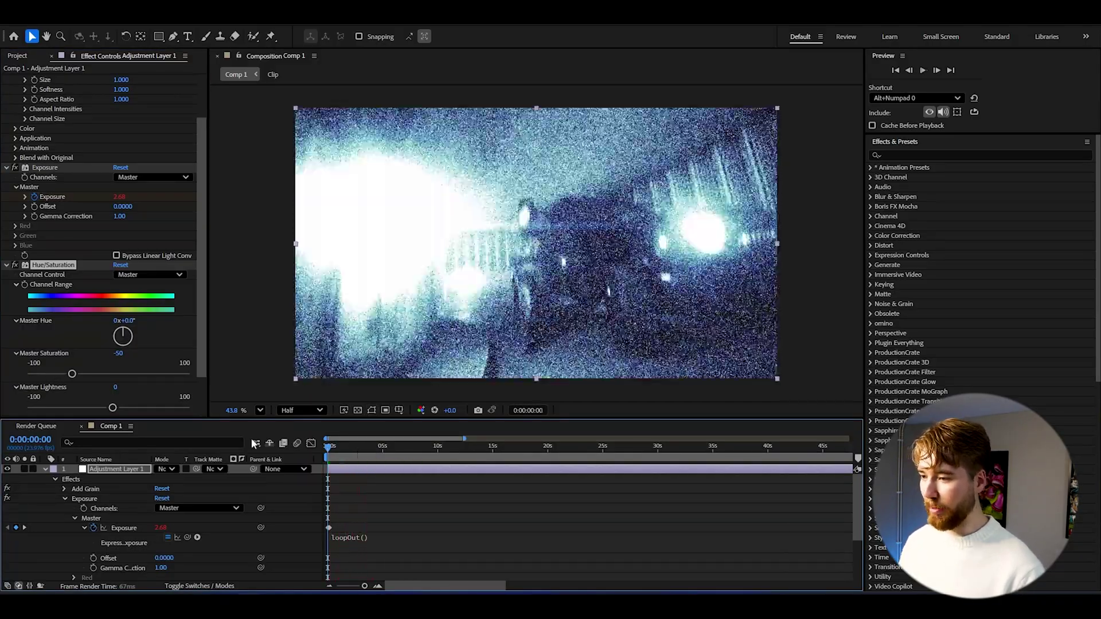
drag(349, 445, 328, 446)
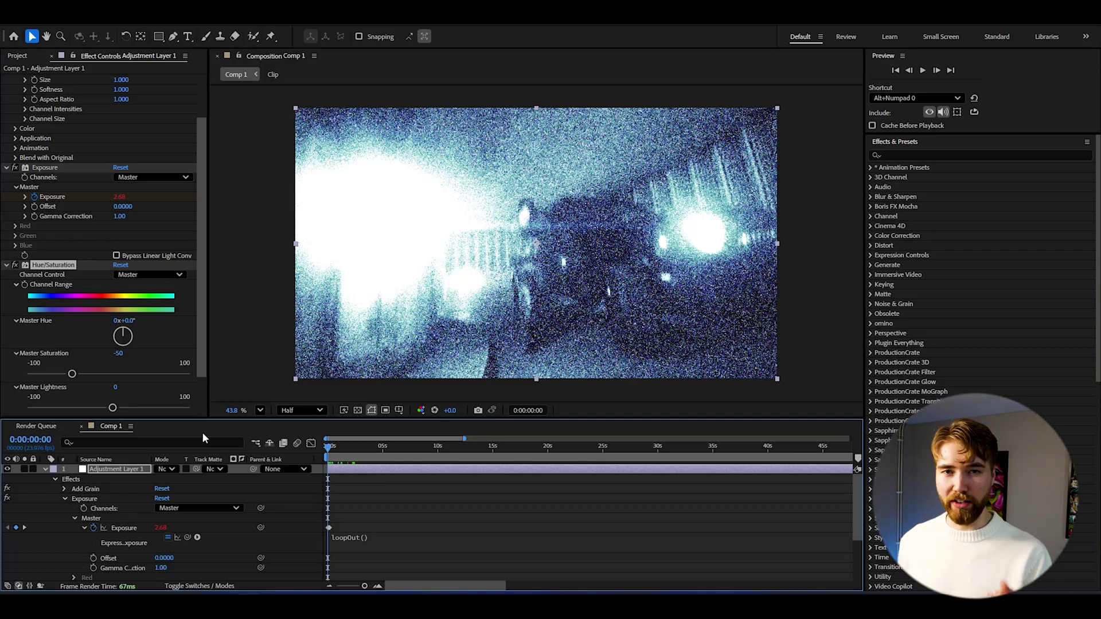
Apply Mosaic with 400 horizontal and 400 vertical blocks
key(ctrl+space)
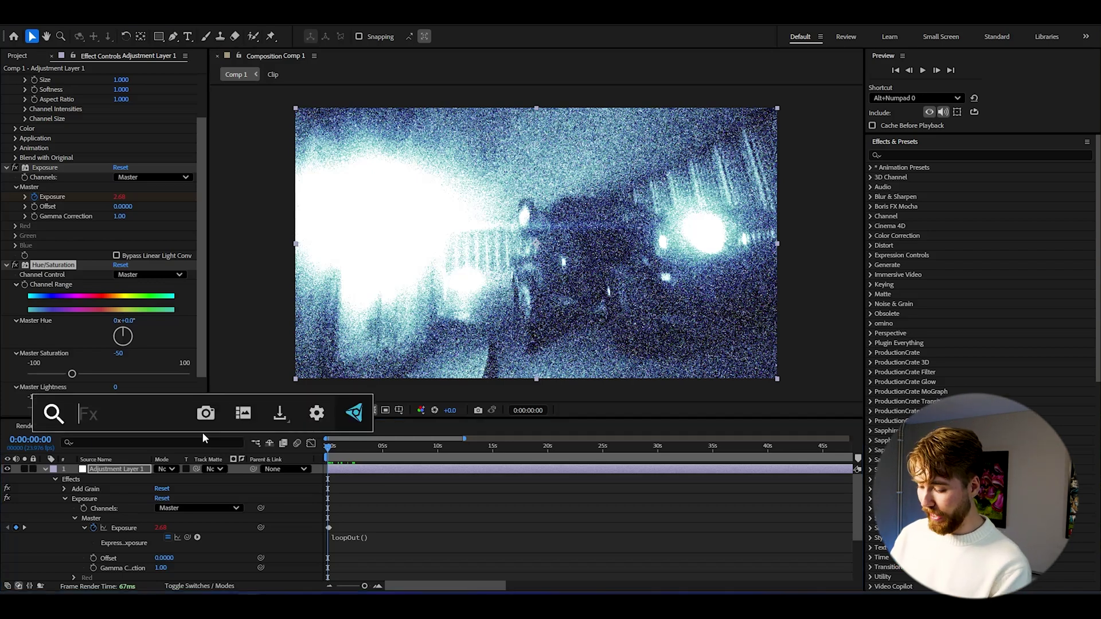
text(mos)
key(Return)
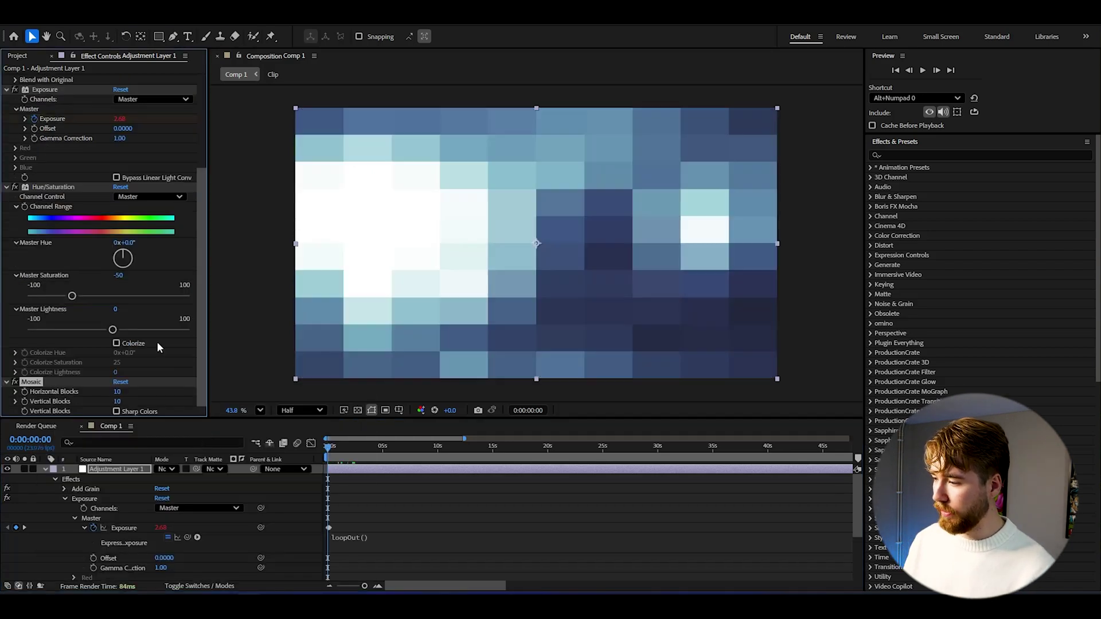
mouse_move(118, 392)
mouse_down()
mouse_move(150, 388)
mouse_move(143, 399)
mouse_move(140, 390)
mouse_up()
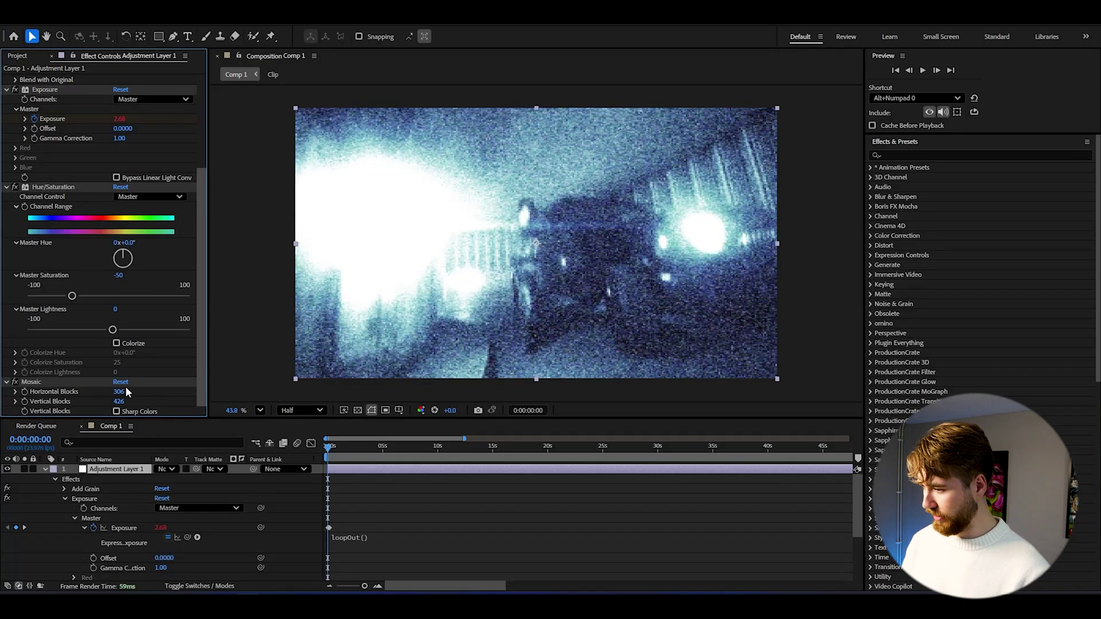
click(125, 391)
text(400)
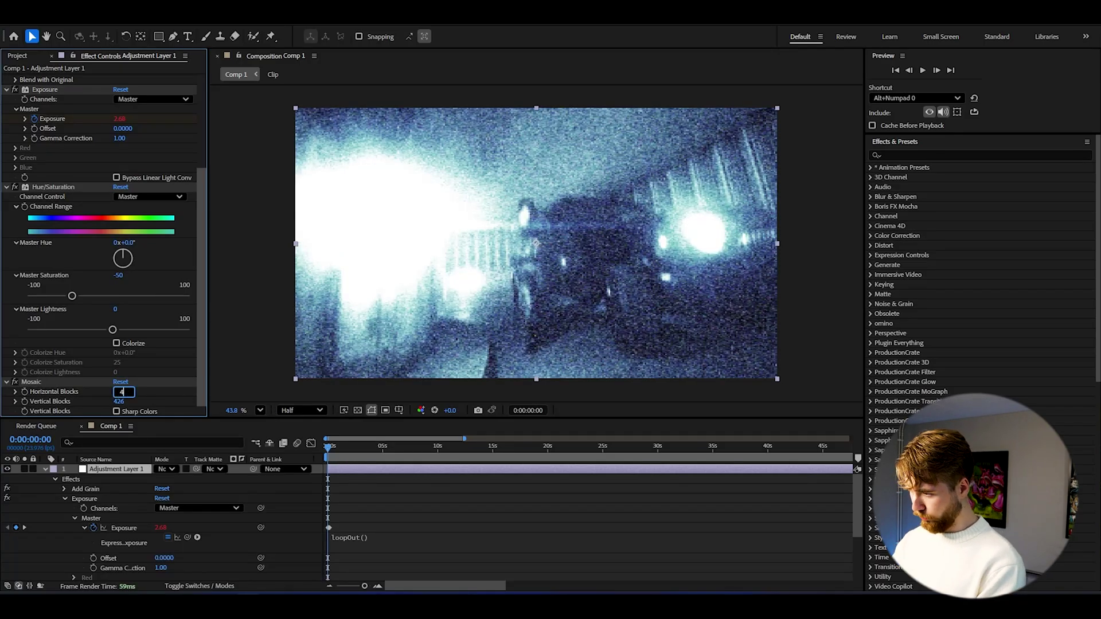
key(Return)
click(121, 400)
text(400)
key(Return)
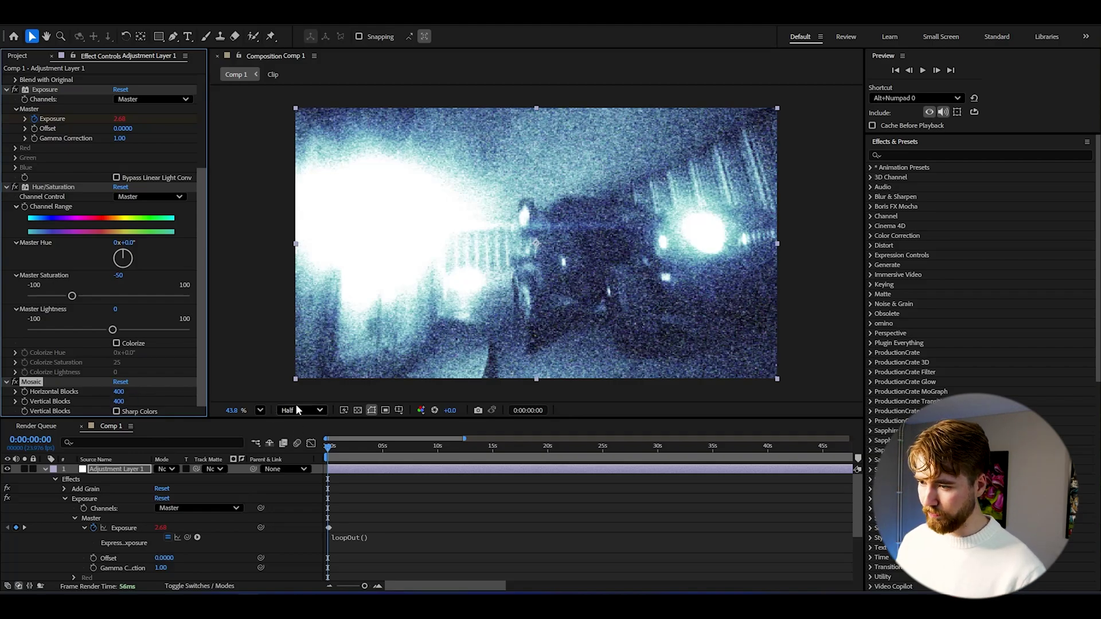
Add a Fast Box Blur and set its blur radius
key(ctrl+space)
text(f)
key(Down)
key(Return)
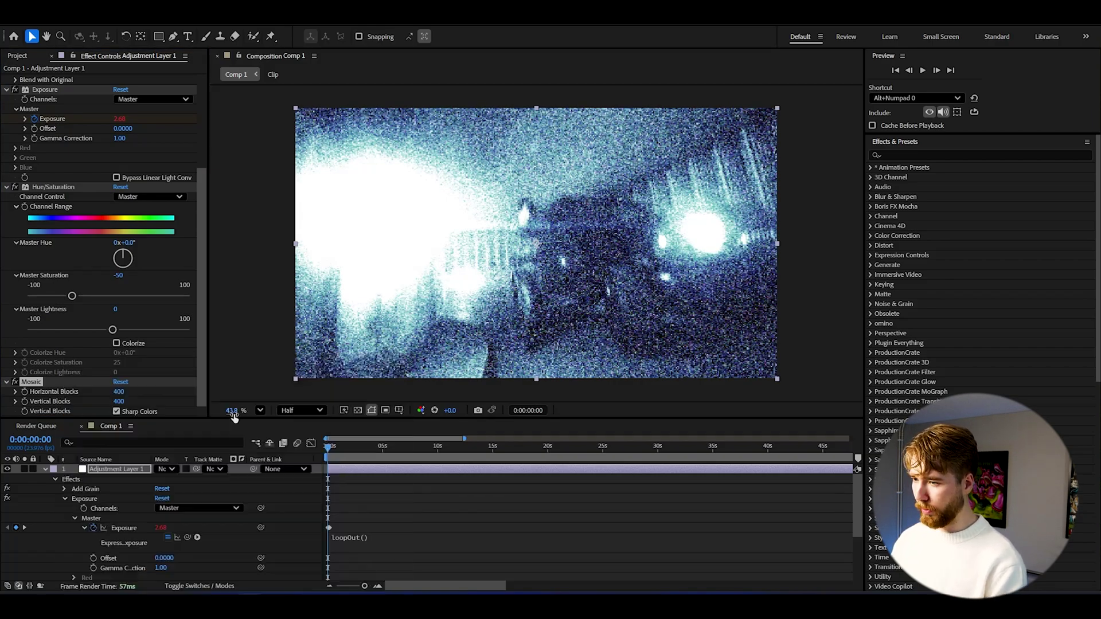
text(20)
key(Return)
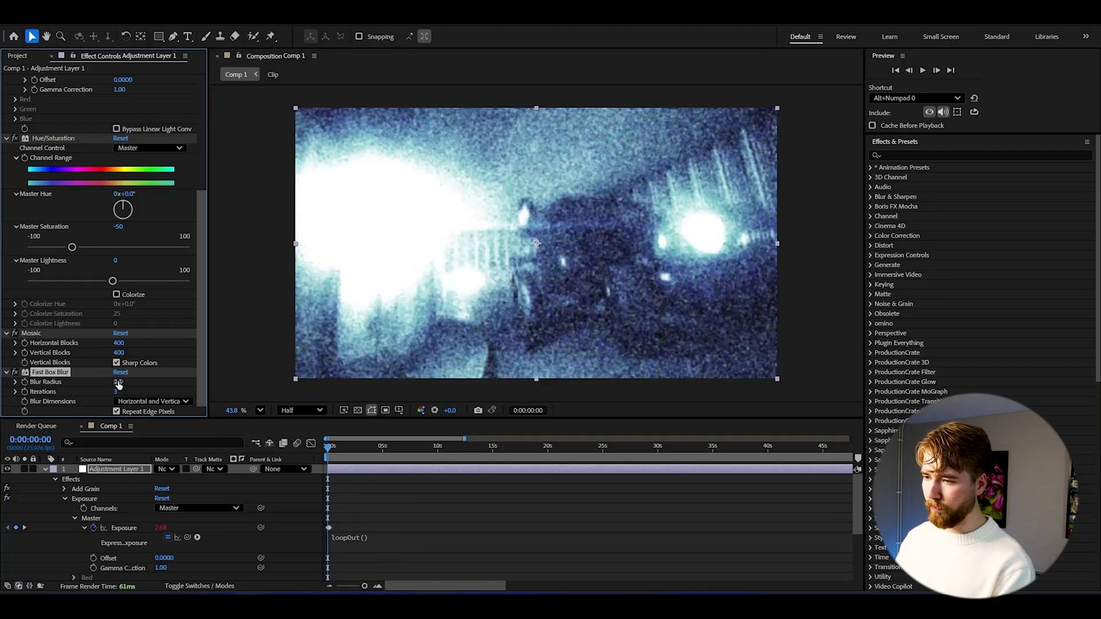
key(ctrl+space)
Apply Unsharp Mask with Amount 210 and Radius 3.6, then scrub the clip to check it
text(unsh)
key(Return)
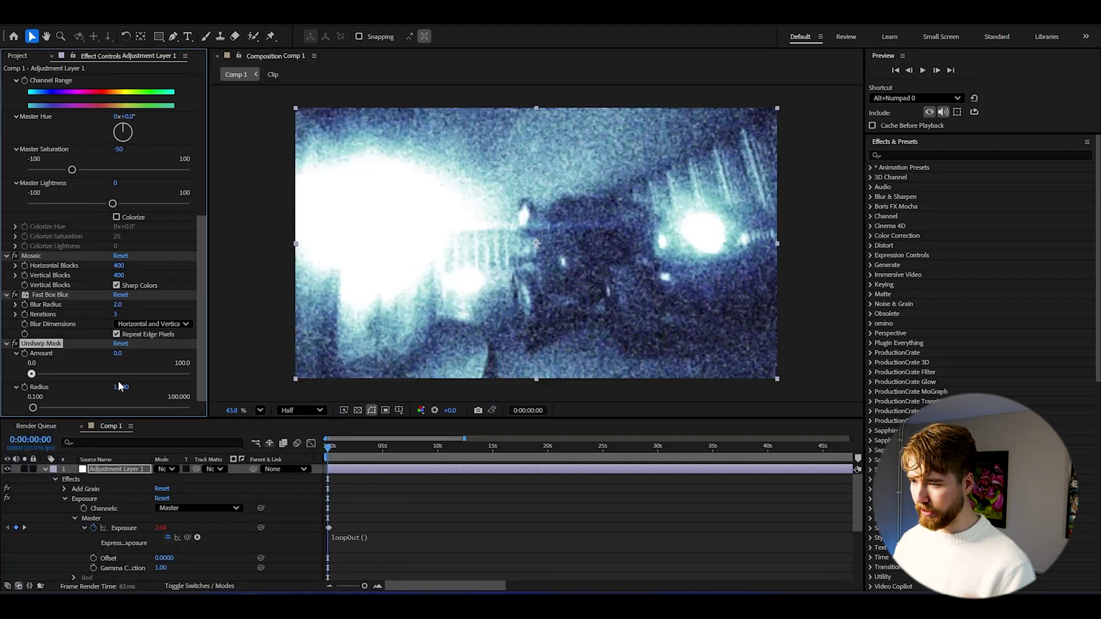
drag(120, 352, 279, 370)
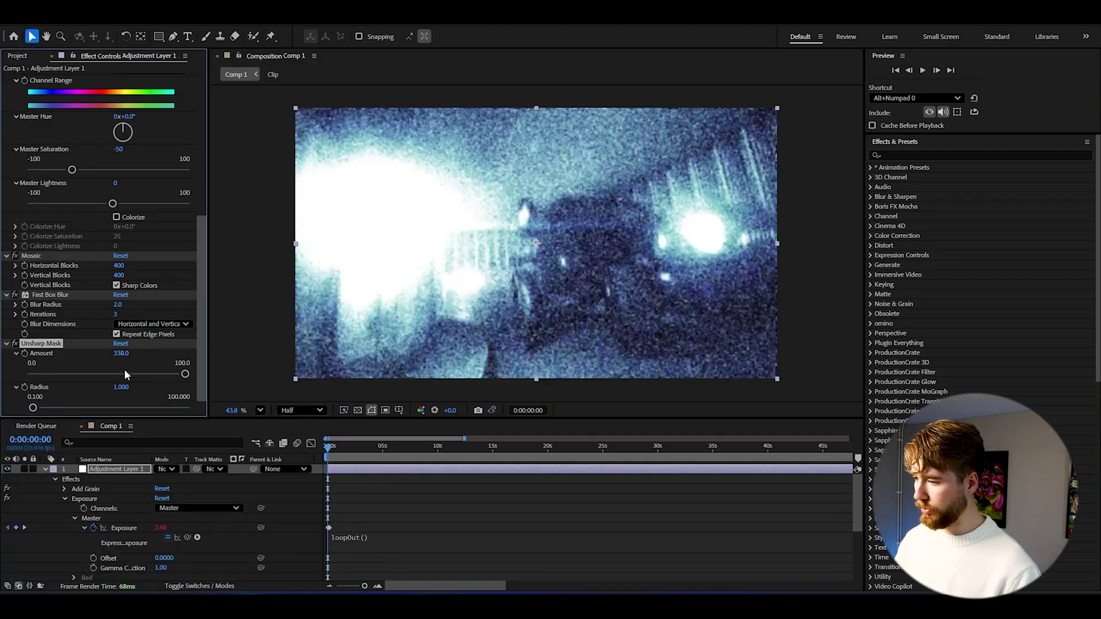
mouse_move(131, 386)
mouse_down()
mouse_move(115, 354)
mouse_move(136, 390)
mouse_up()
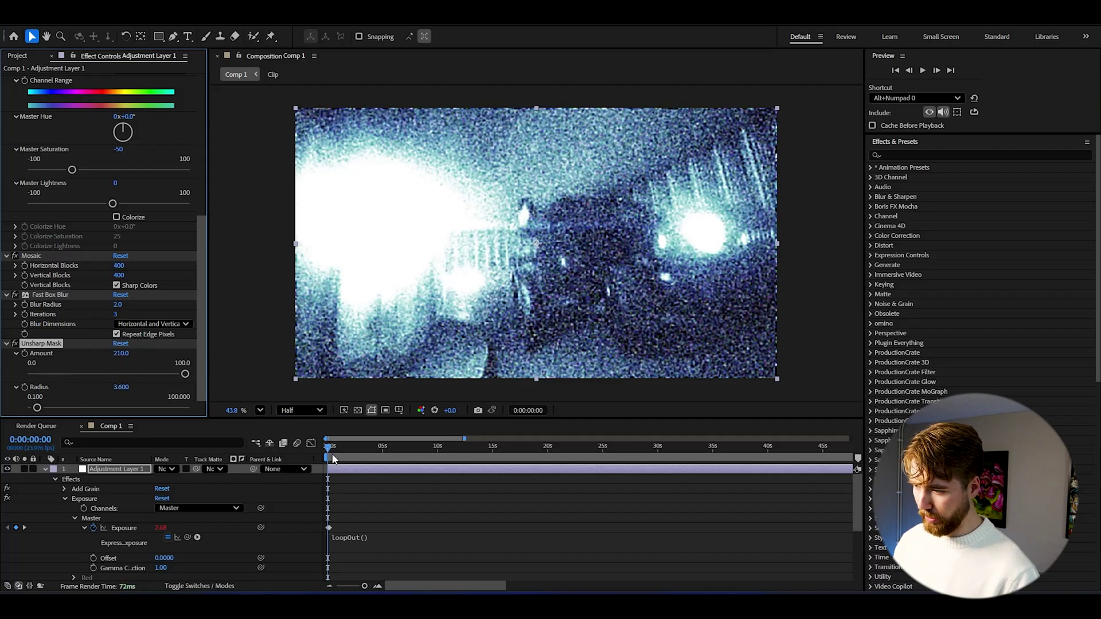
drag(332, 449, 388, 417)
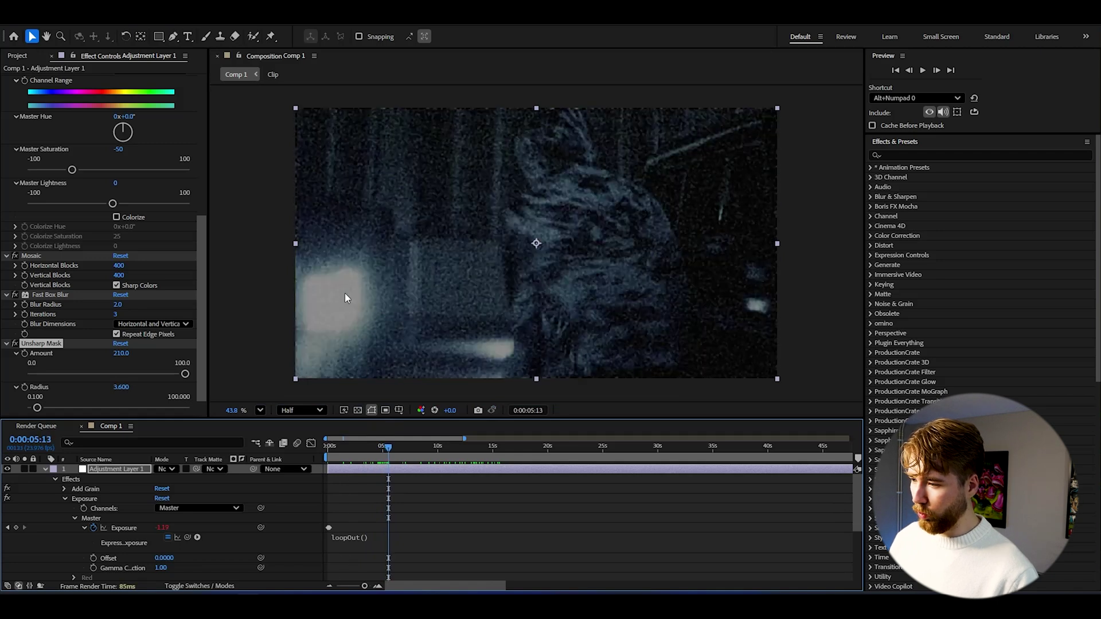
Add a Transform effect to the adjustment layer and set its Scale to 102
click(394, 451)
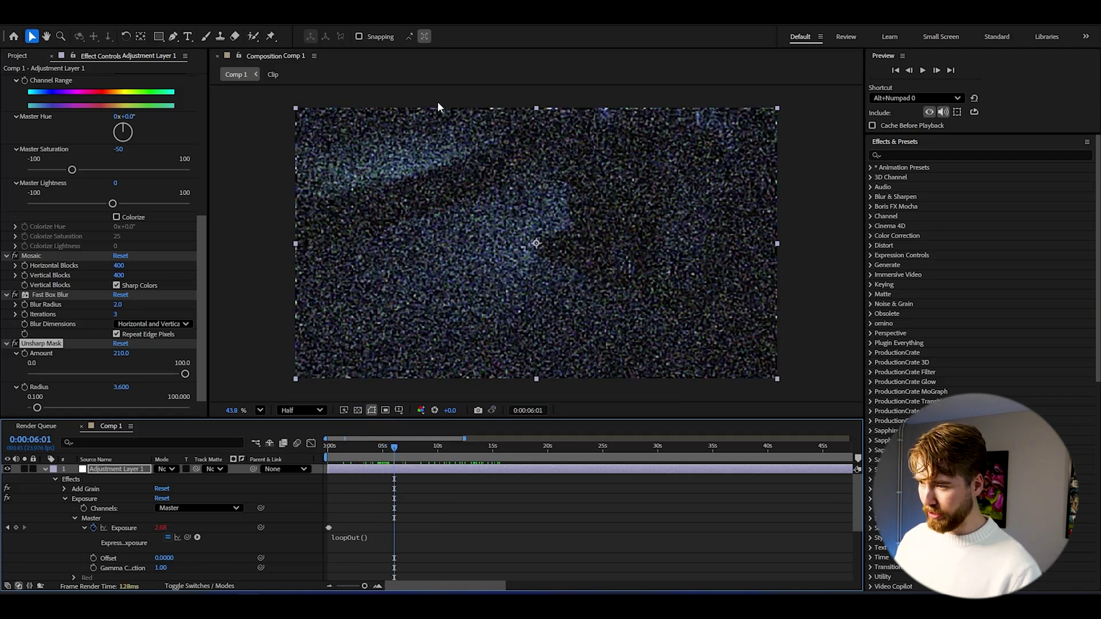
key(ctrl+space)
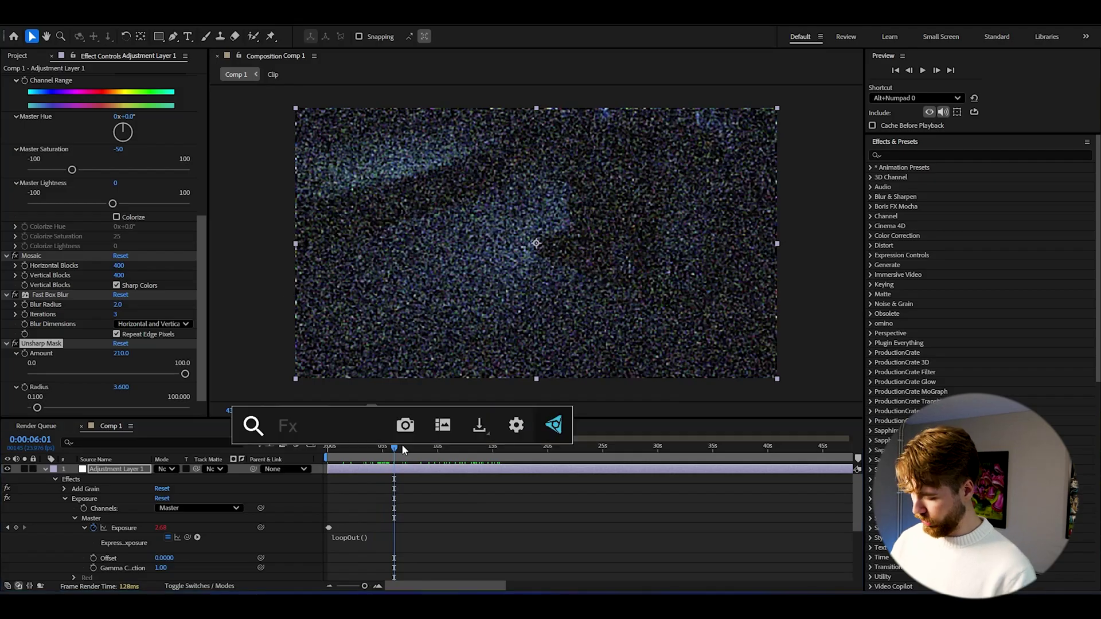
text(transf)
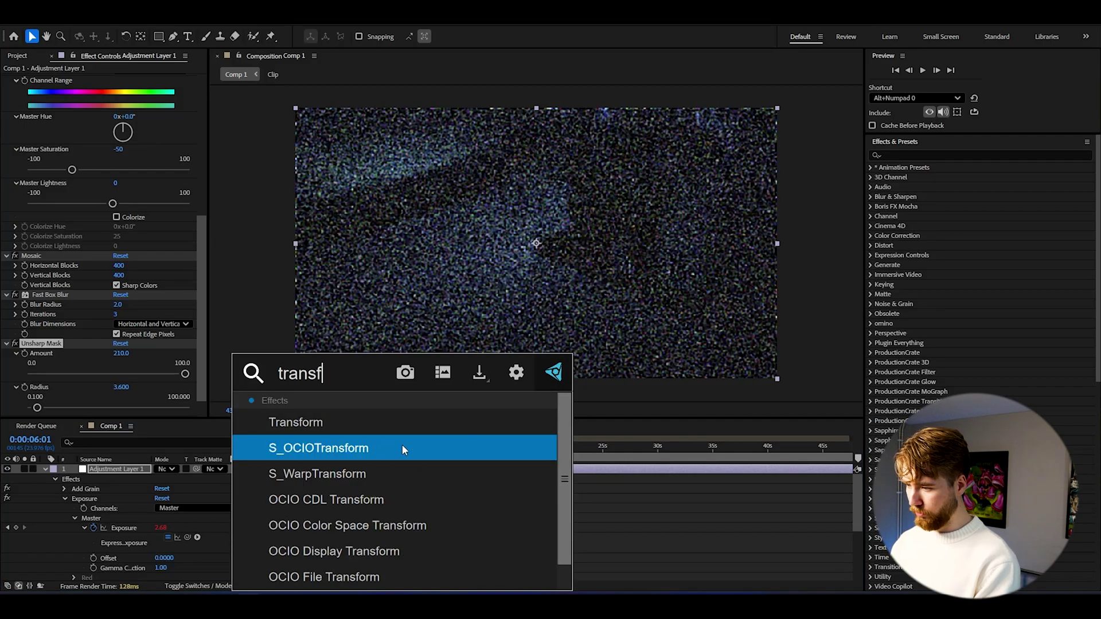
click(299, 422)
click(123, 287)
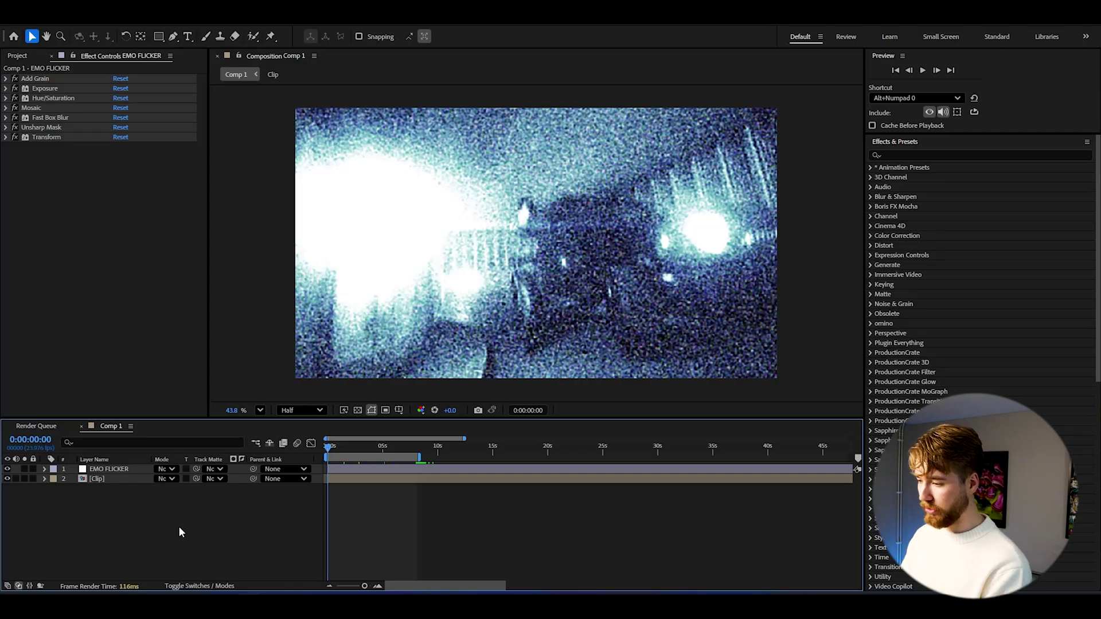
Create Adjustment Layer 2, apply the 8 BIT LOW RES user preset to it, and hide EMO FLICKER
key(ctrl+alt+y)
click(870, 169)
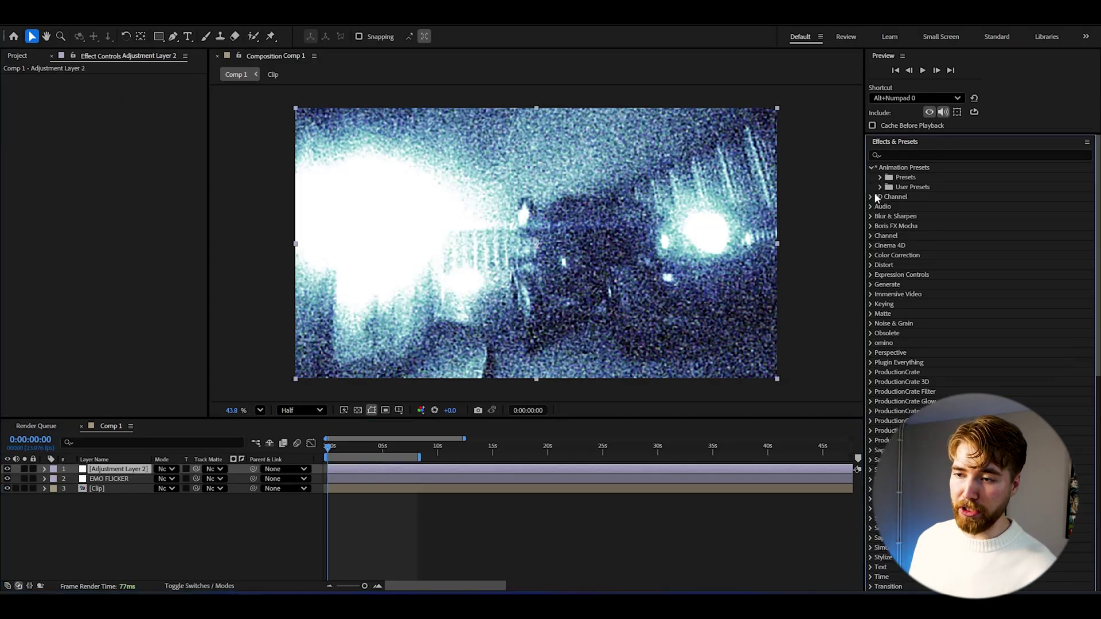
click(880, 188)
scroll(875, 333, down, 5)
click(889, 389)
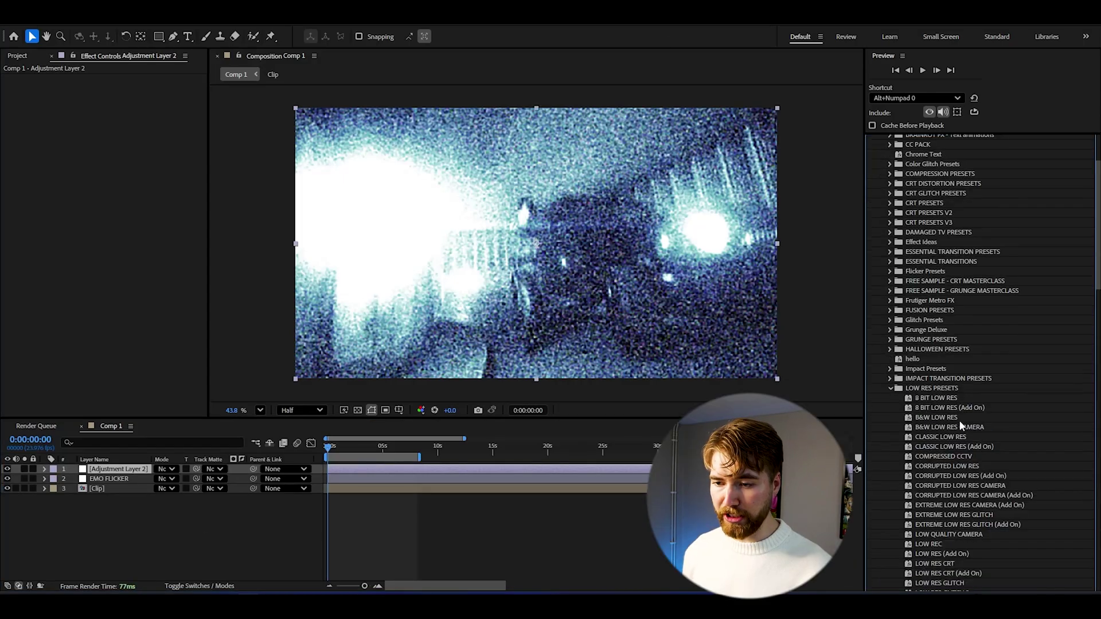
scroll(961, 427, down, 5)
click(936, 261)
click(7, 479)
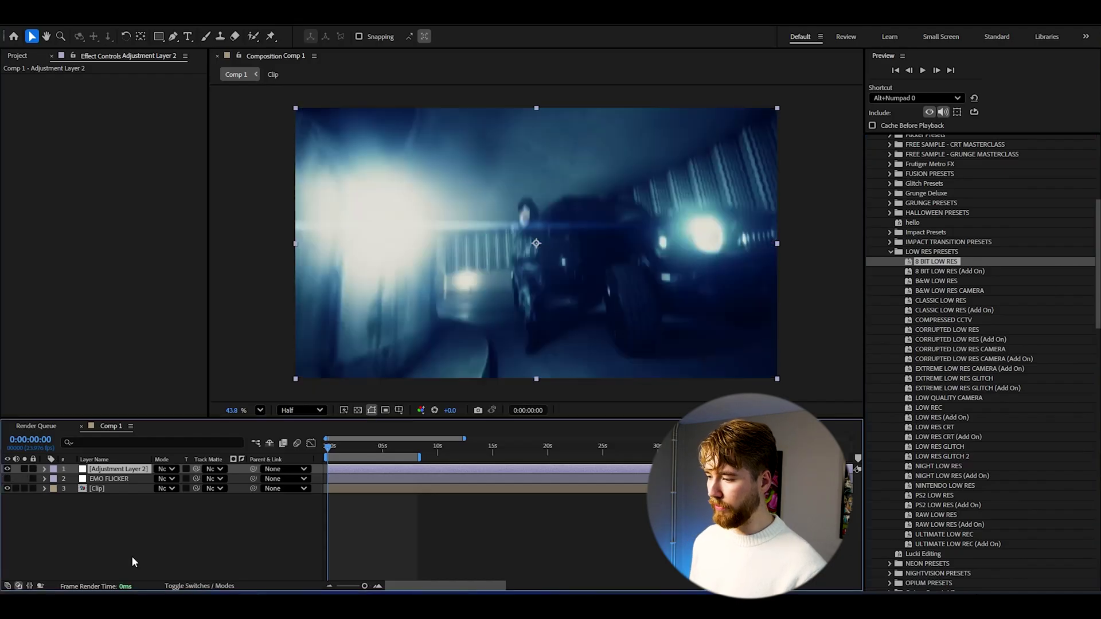
click(134, 561)
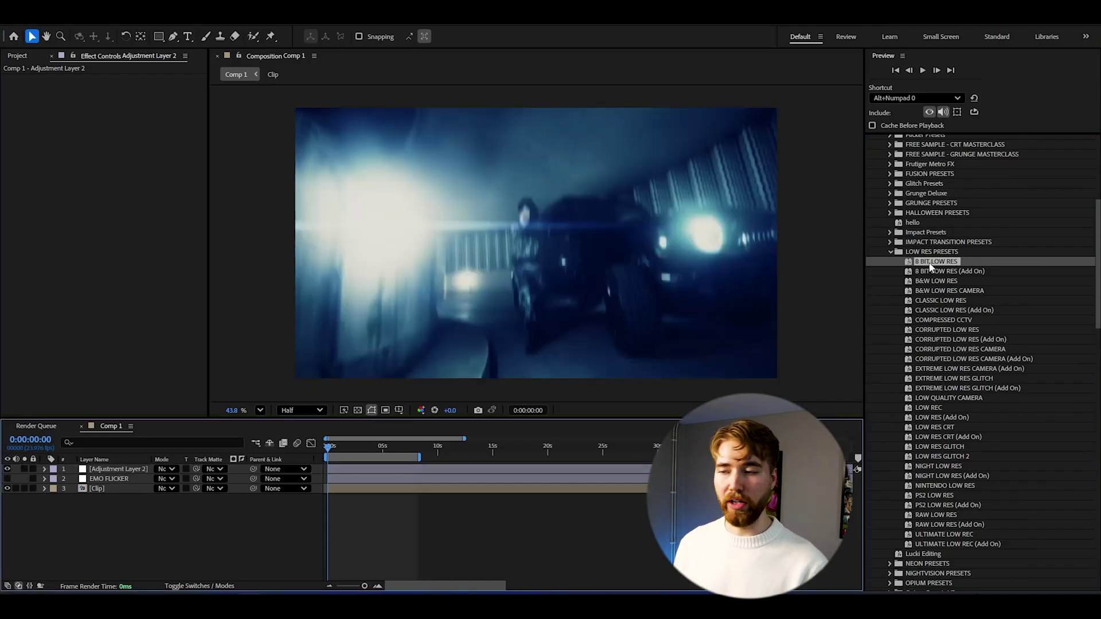
drag(931, 267, 109, 480)
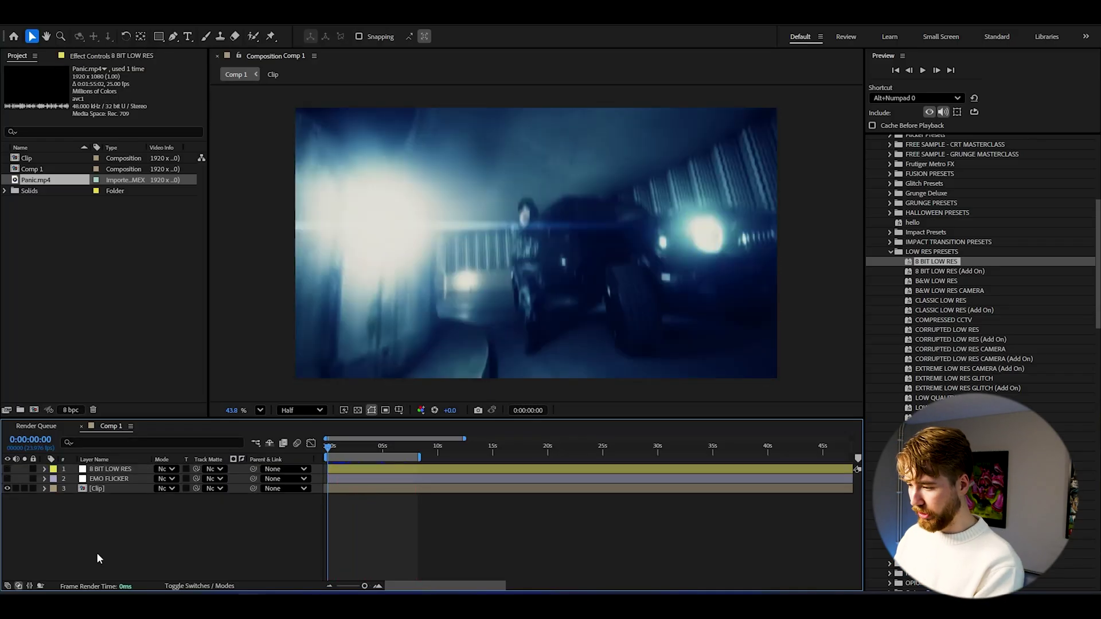
Create an adjustment layer with the B&W LOW RES CAMERA preset for a black-and-white 15 FPS REC look
key(ctrl+alt+y)
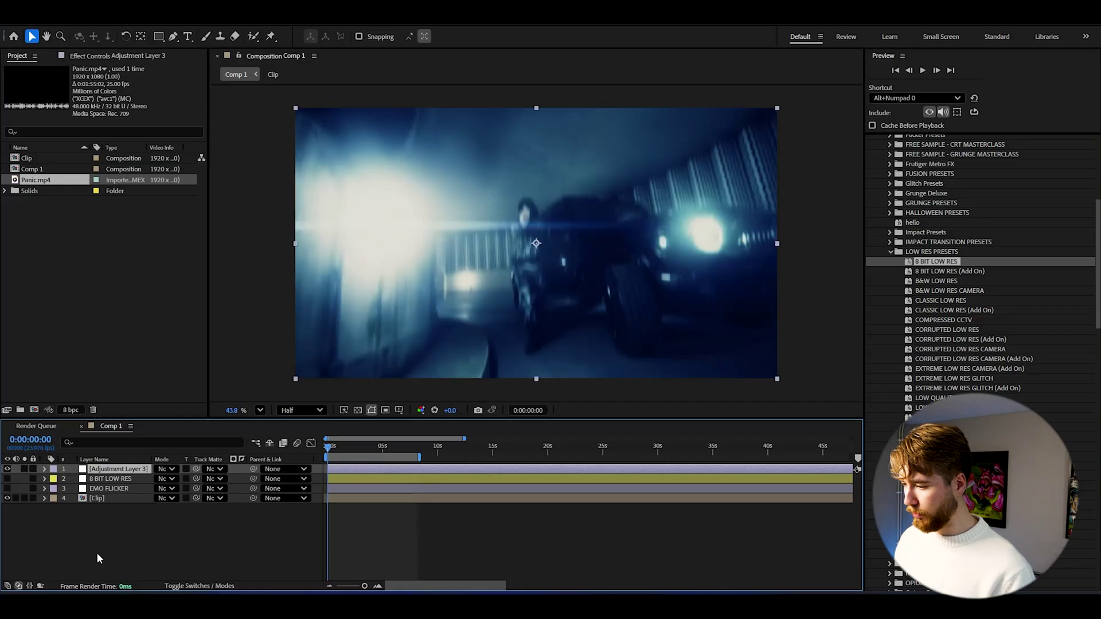
click(946, 290)
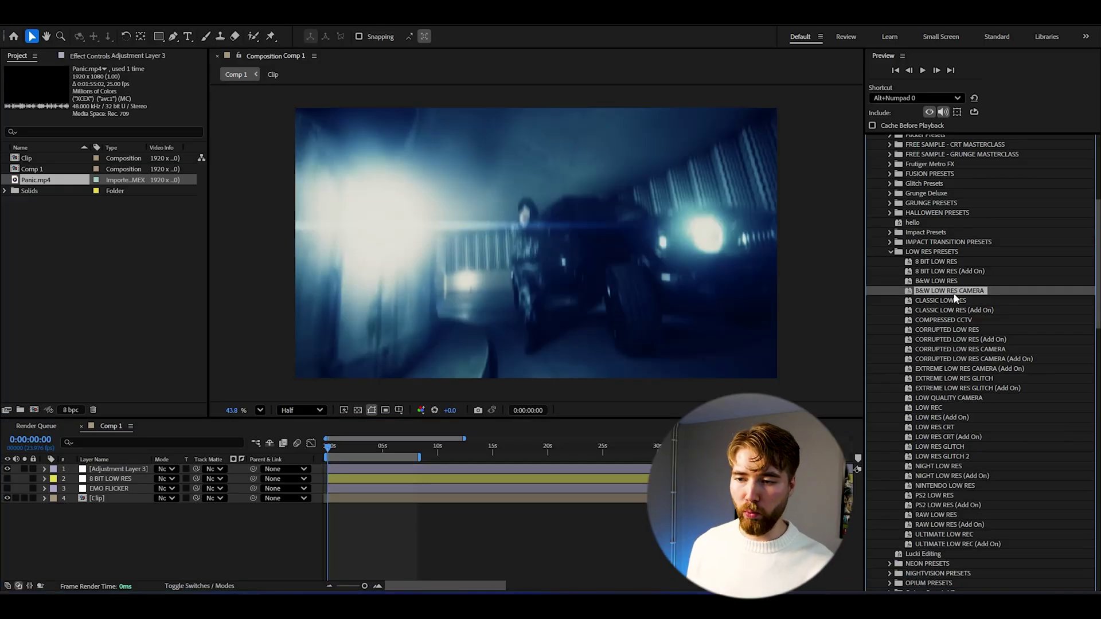
drag(946, 291, 118, 469)
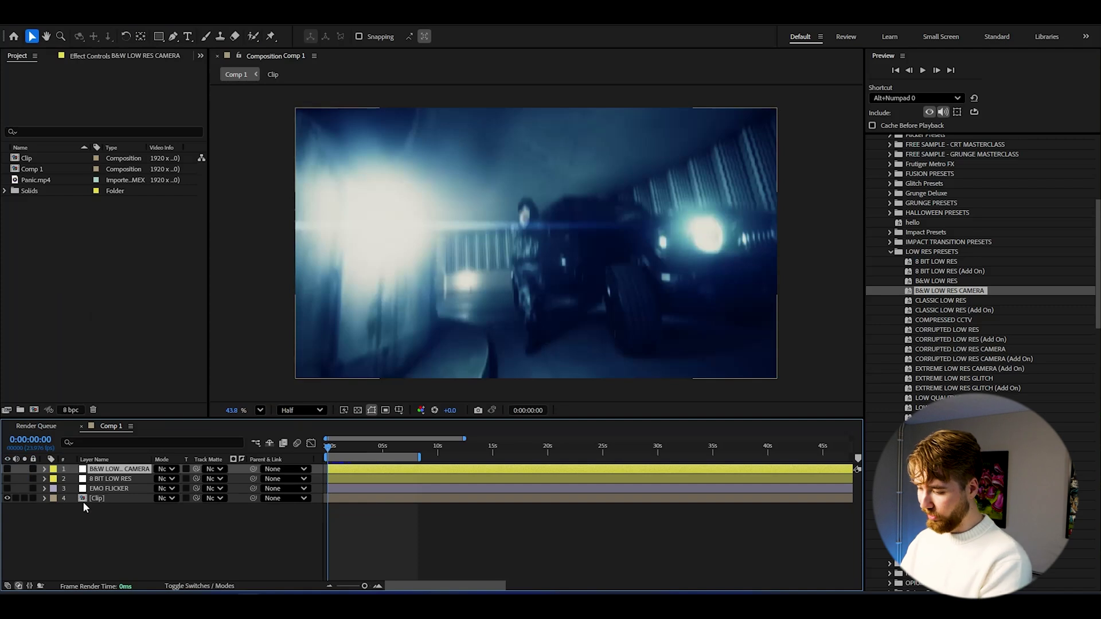
key(ctrl+alt+y)
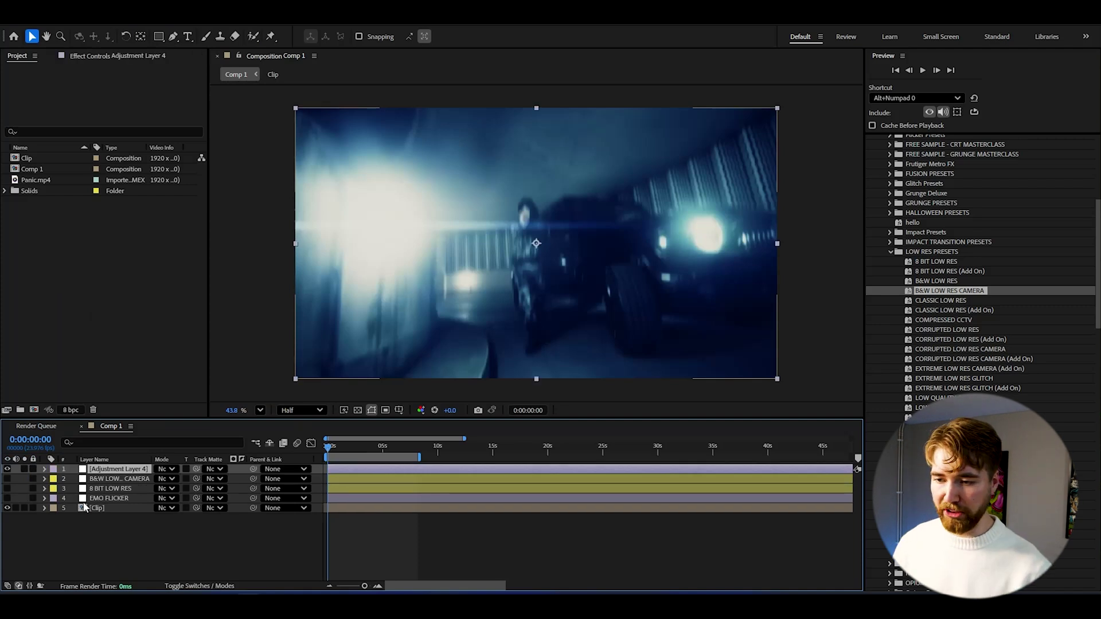
Apply the PS2 LOW RES preset to Adjustment Layer 4 to pixelate the footage
drag(934, 495, 109, 469)
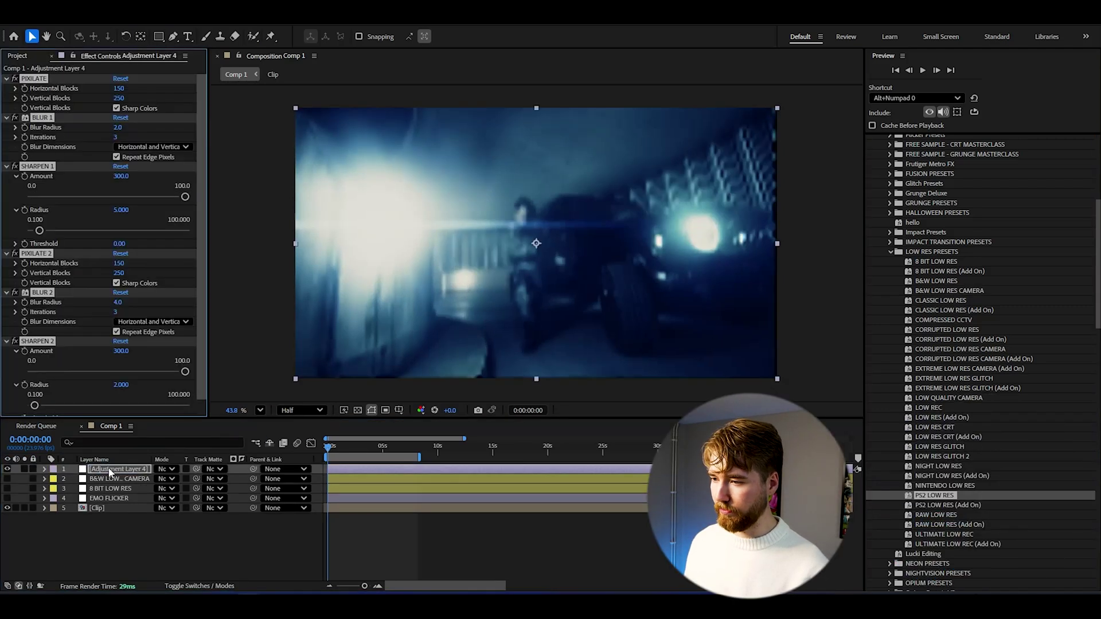